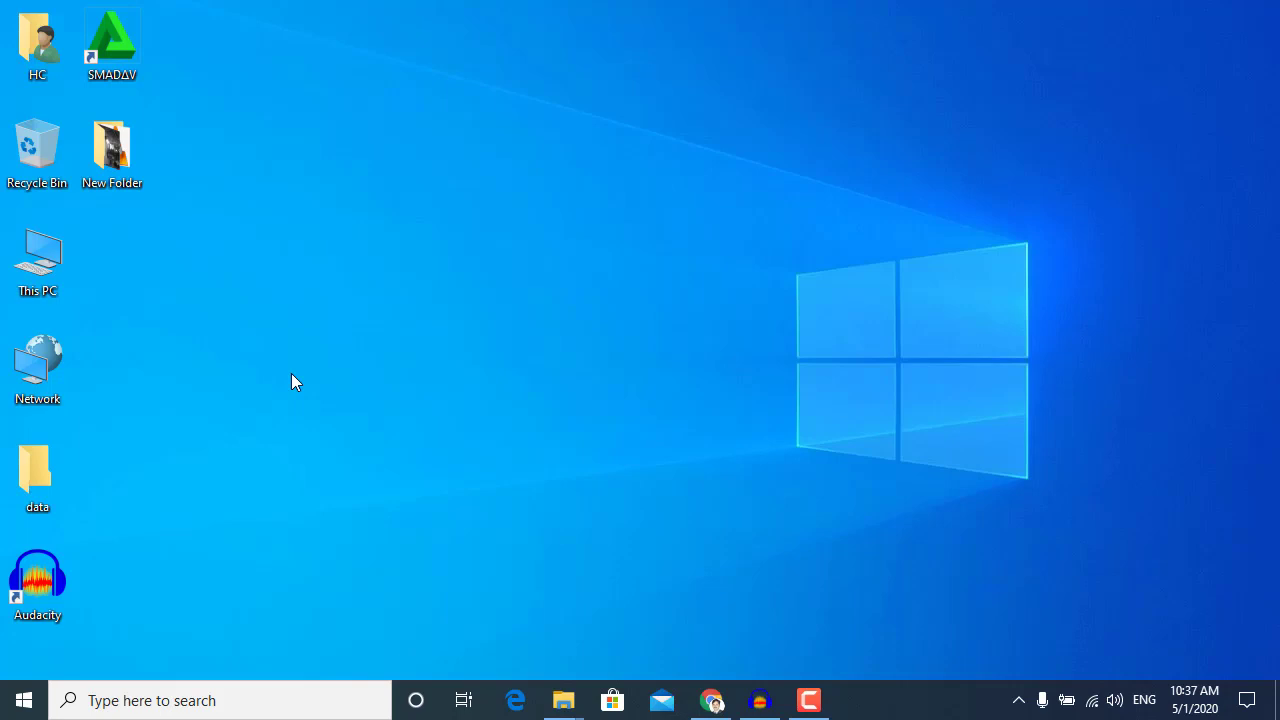
# Open Computer Management for this PC, maximize it, and show the Services list under Services and Applications
pyautogui.rightClick(42, 276)
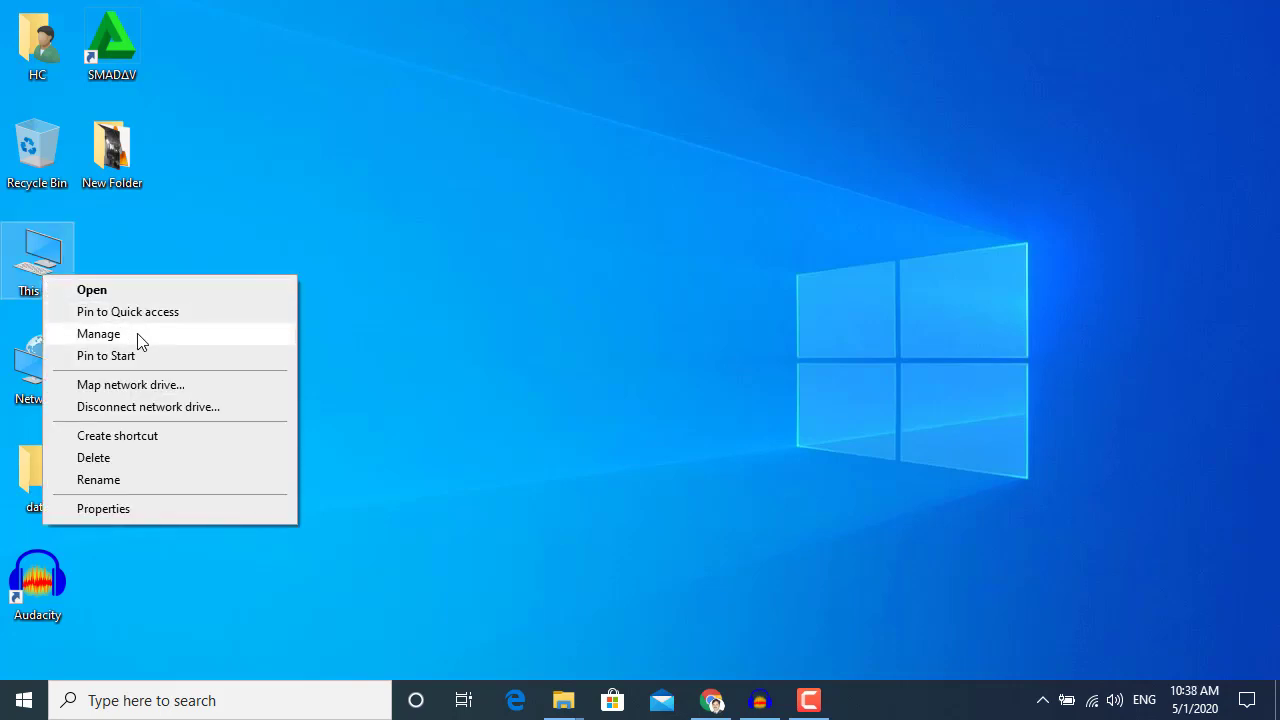
pyautogui.click(138, 337)
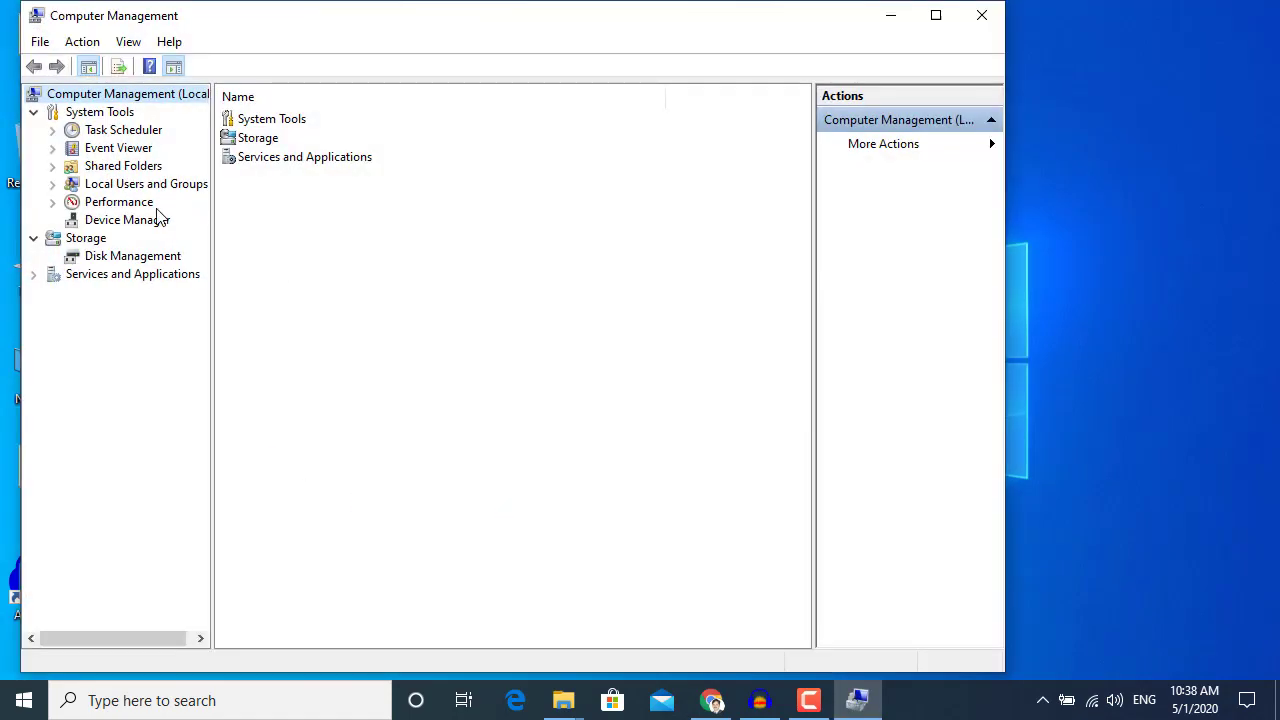
pyautogui.click(155, 278)
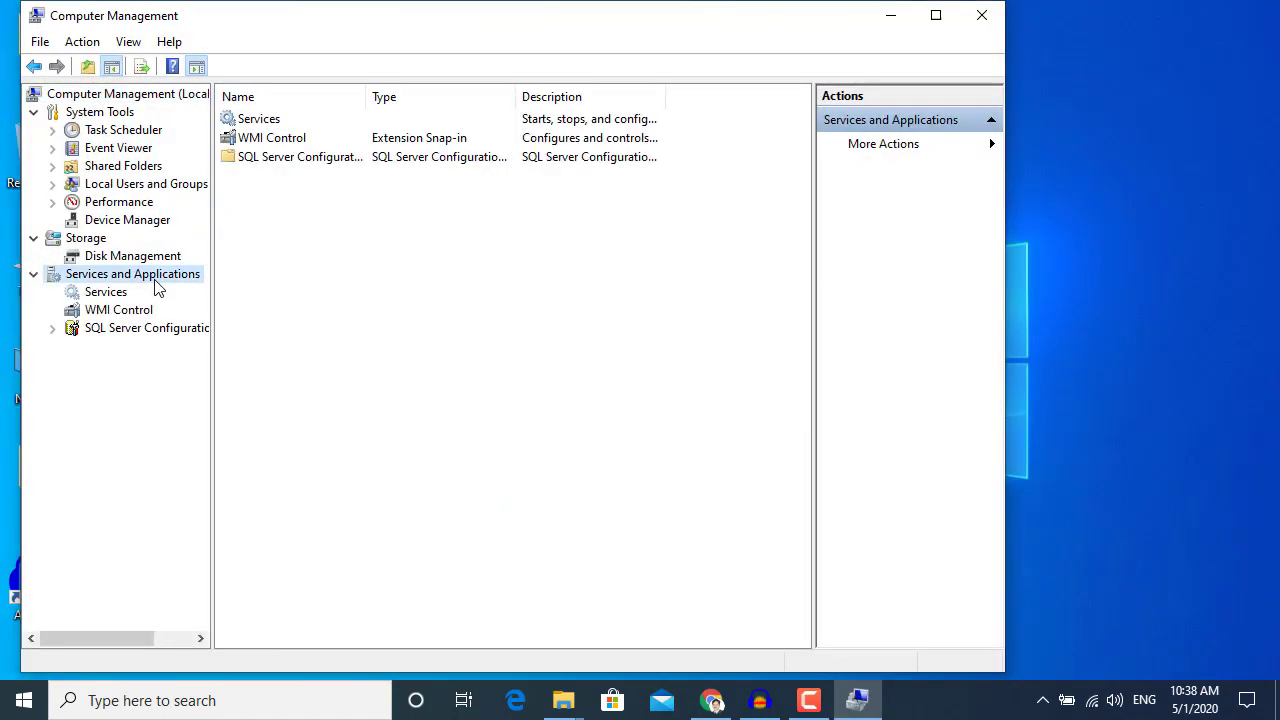
pyautogui.doubleClick(428, 26)
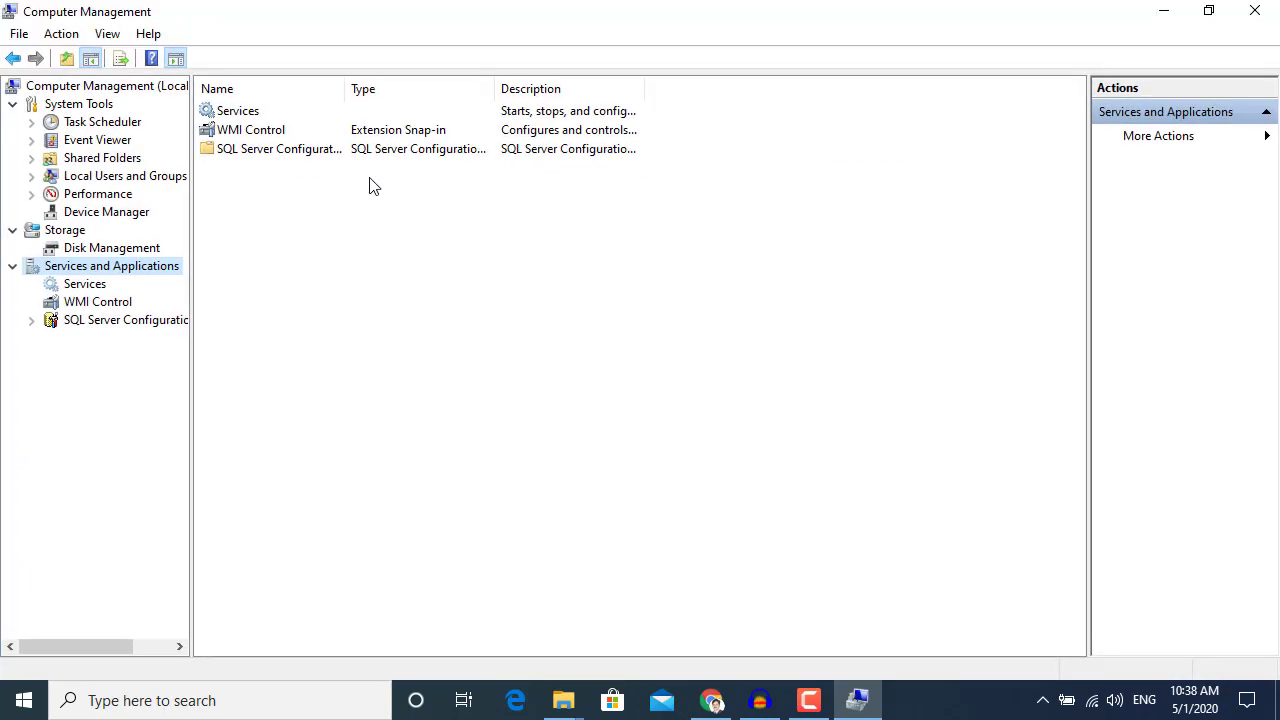
pyautogui.click(85, 285)
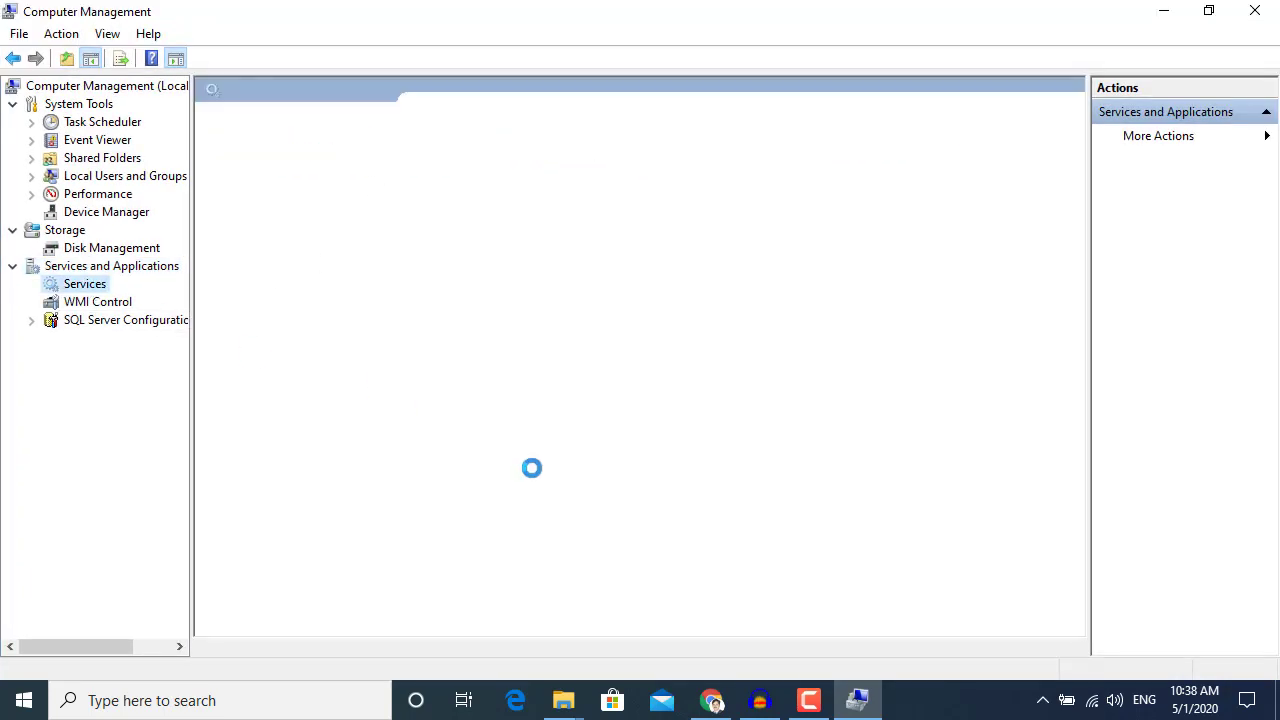
# Find the Windows Update service in the list and open its properties
pyautogui.click(553, 441)
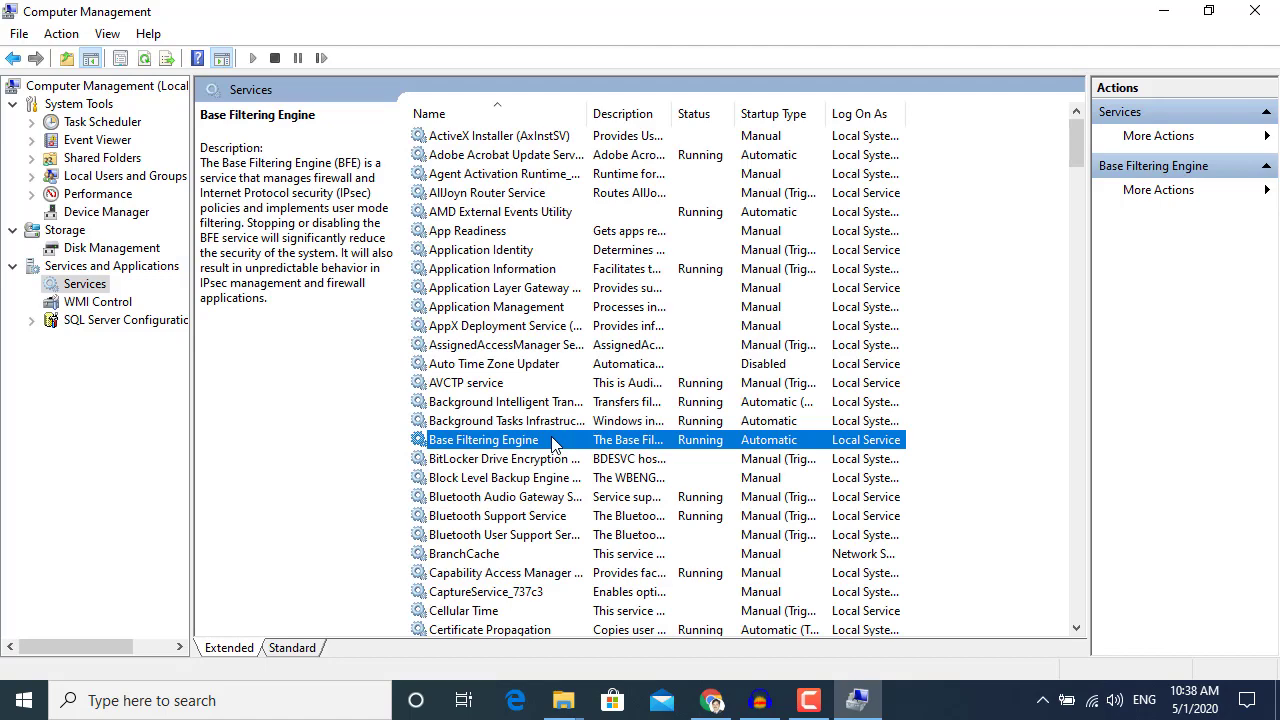
pyautogui.press('w')
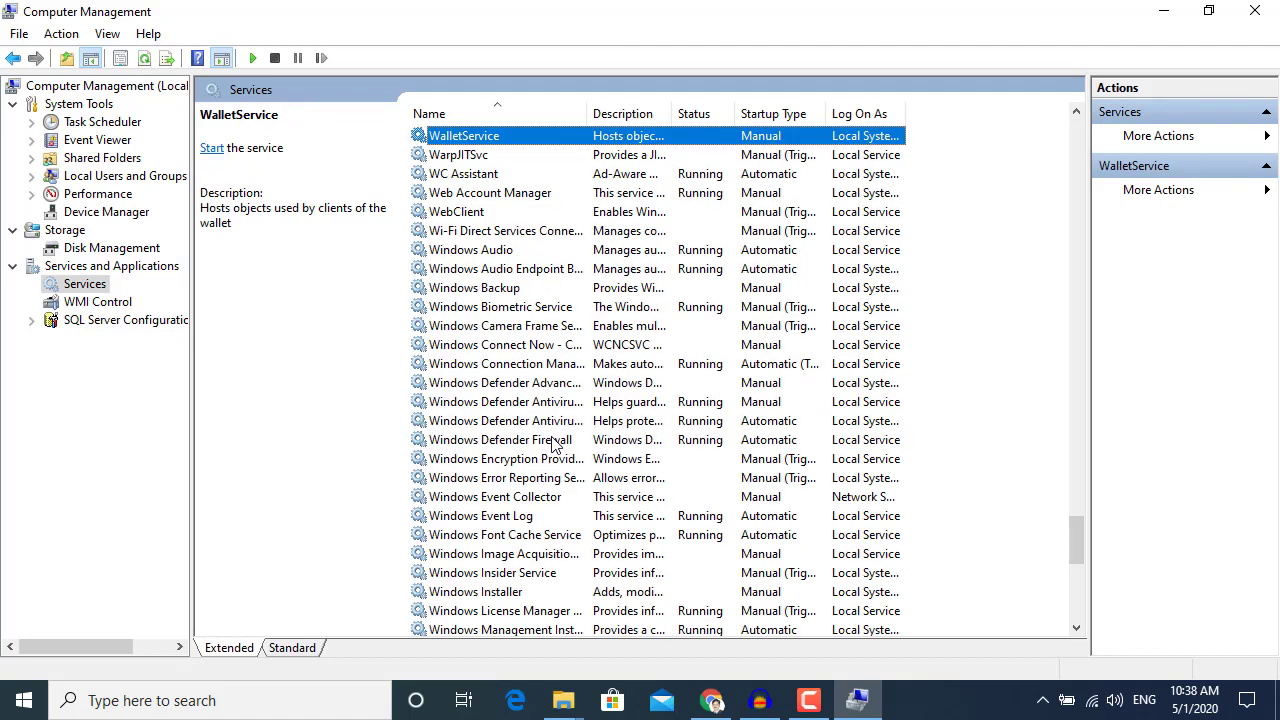
pyautogui.scroll(-8, 553, 441)
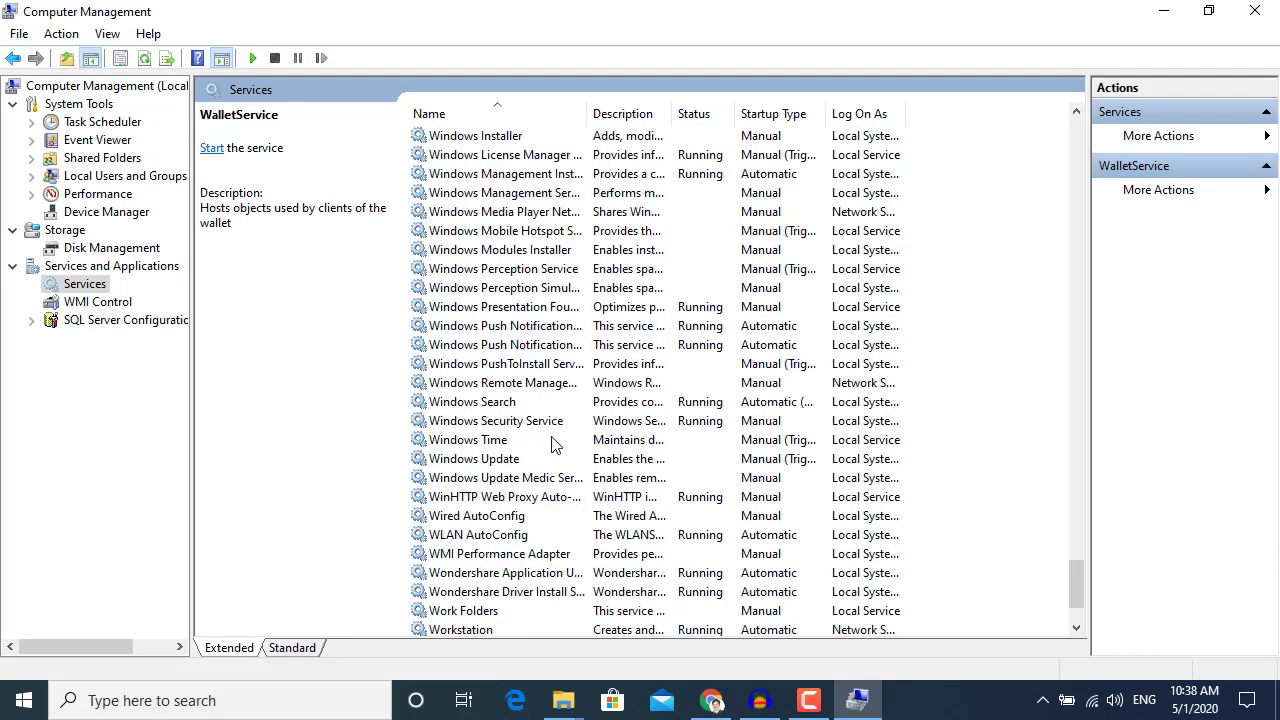
pyautogui.click(492, 464)
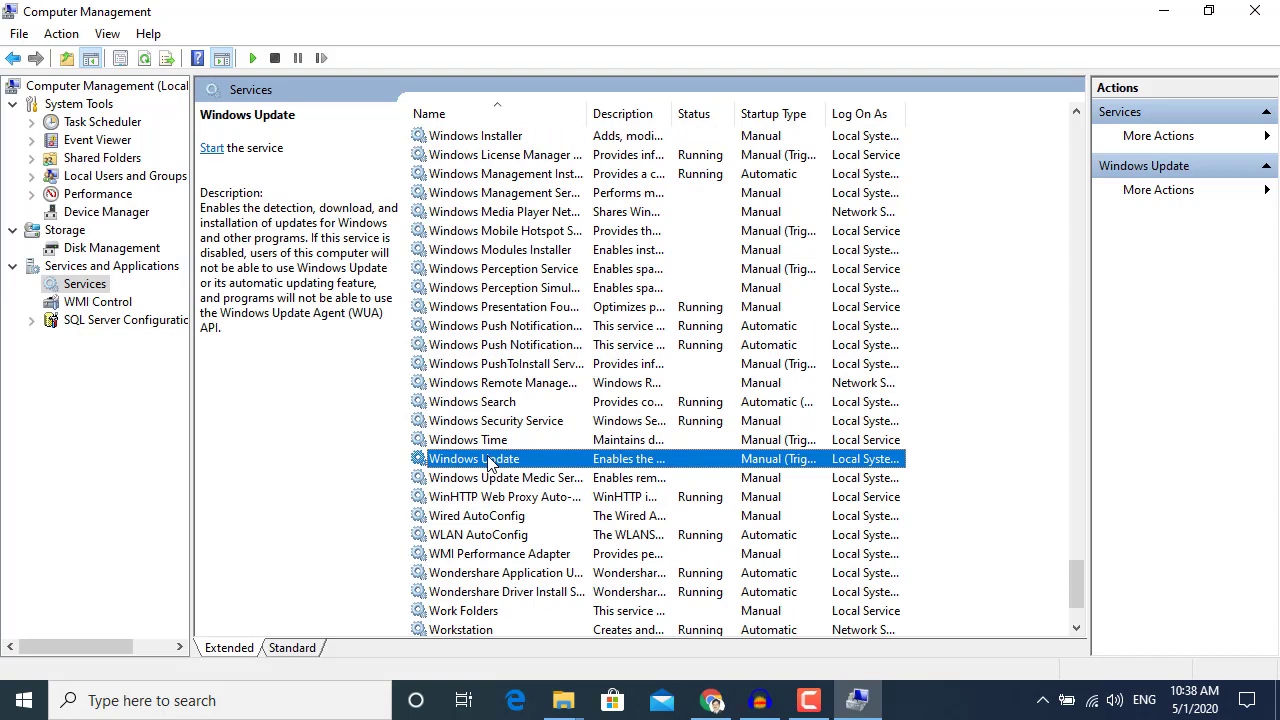
pyautogui.doubleClick(490, 462)
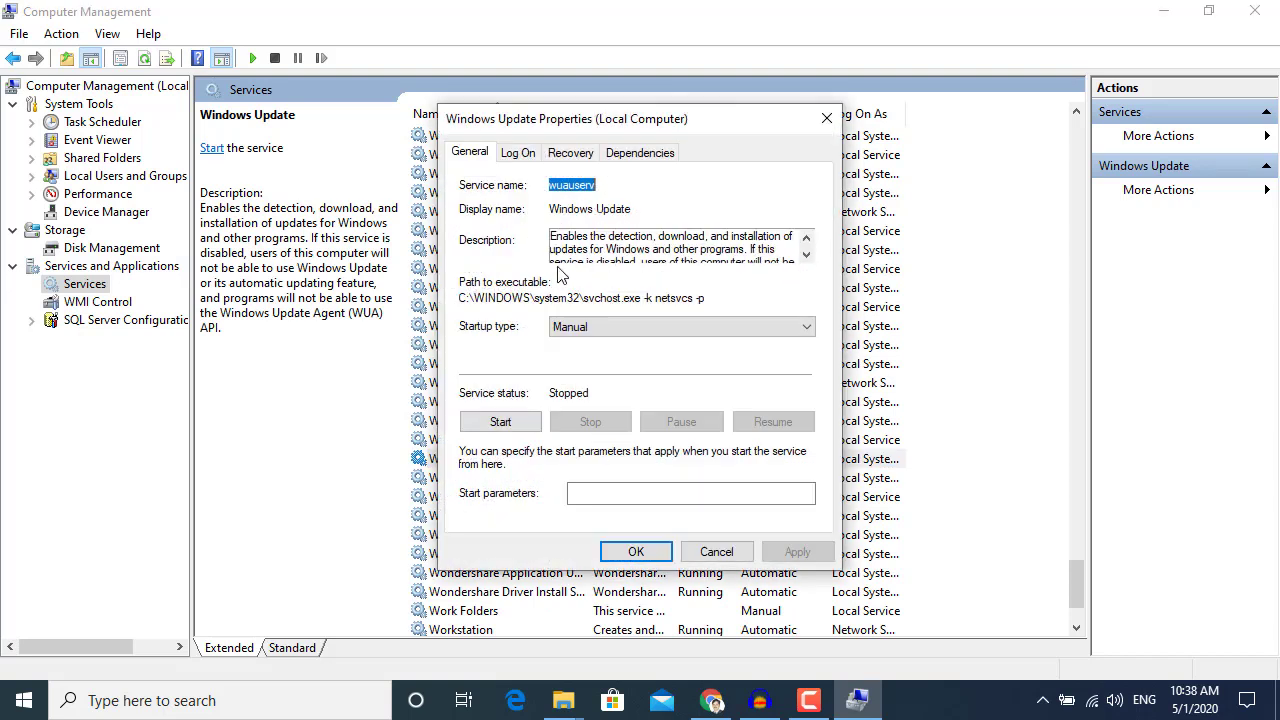
# Set the Windows Update service's startup type to Disabled and apply the change
pyautogui.click(598, 328)
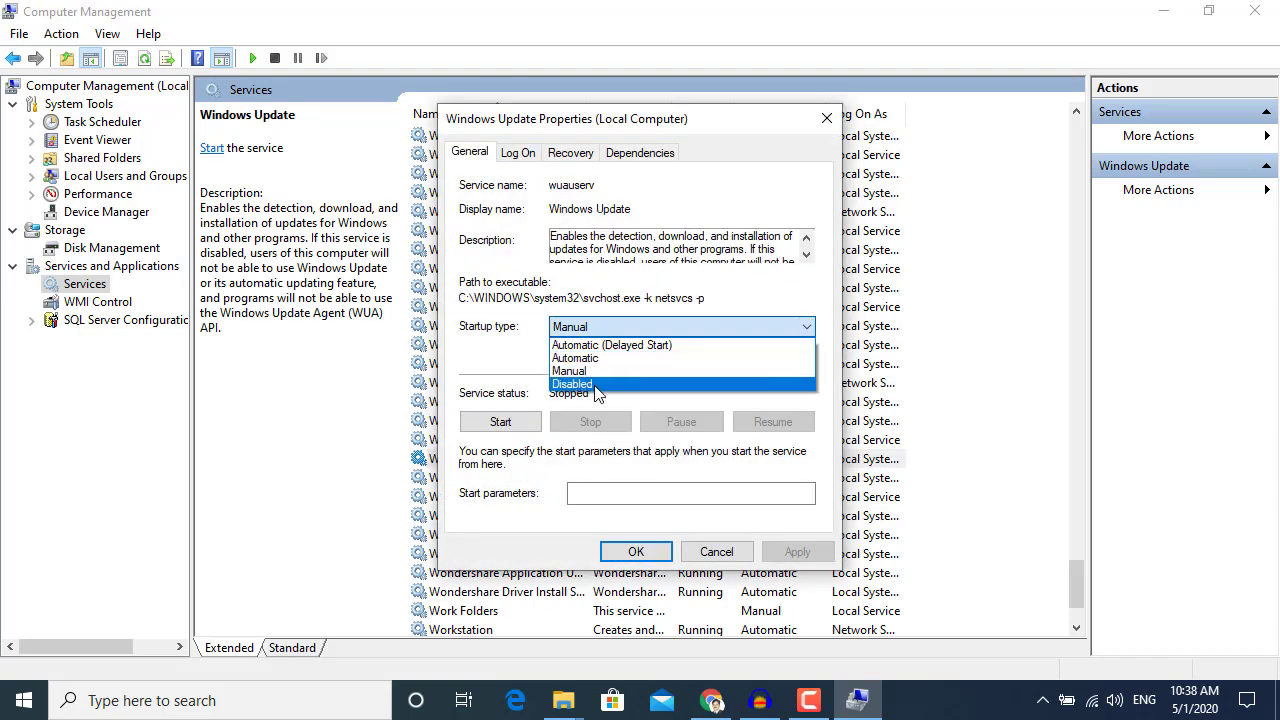
pyautogui.click(585, 383)
pyautogui.click(813, 557)
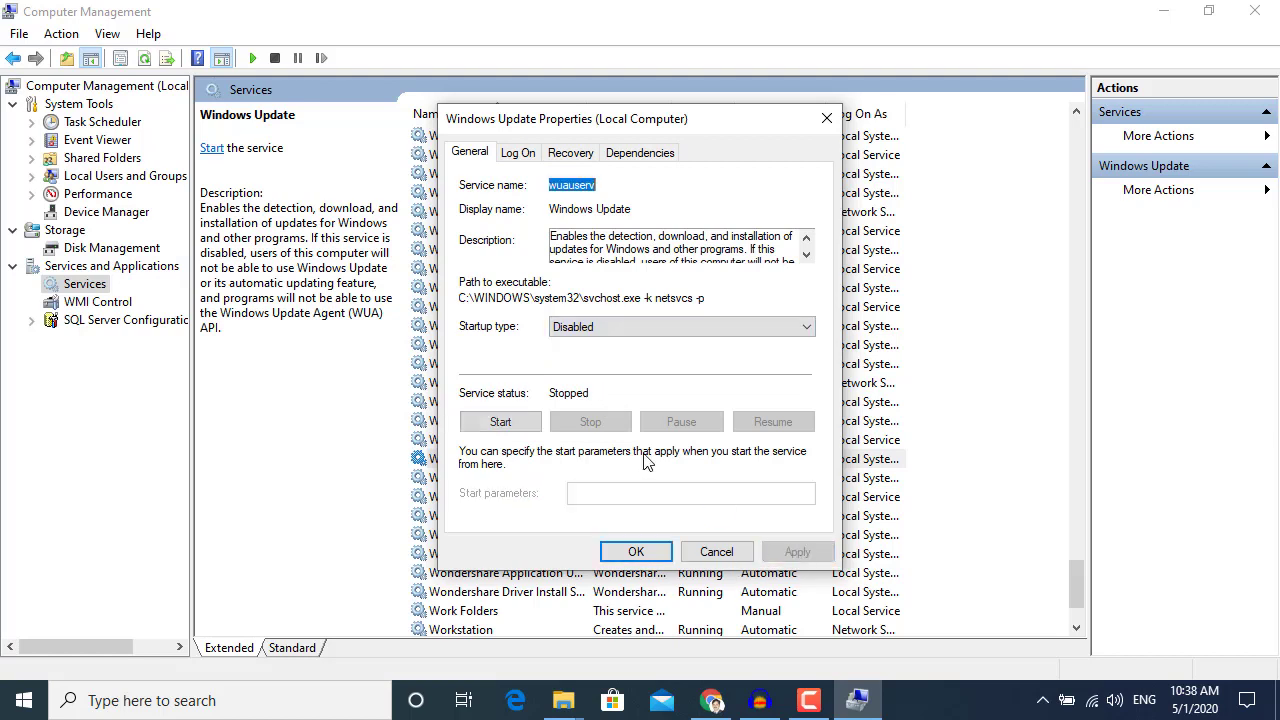
# Set the service's first-failure recovery to Take No Action and the fail count reset to 2 days, then apply and close the properties
pyautogui.click(565, 157)
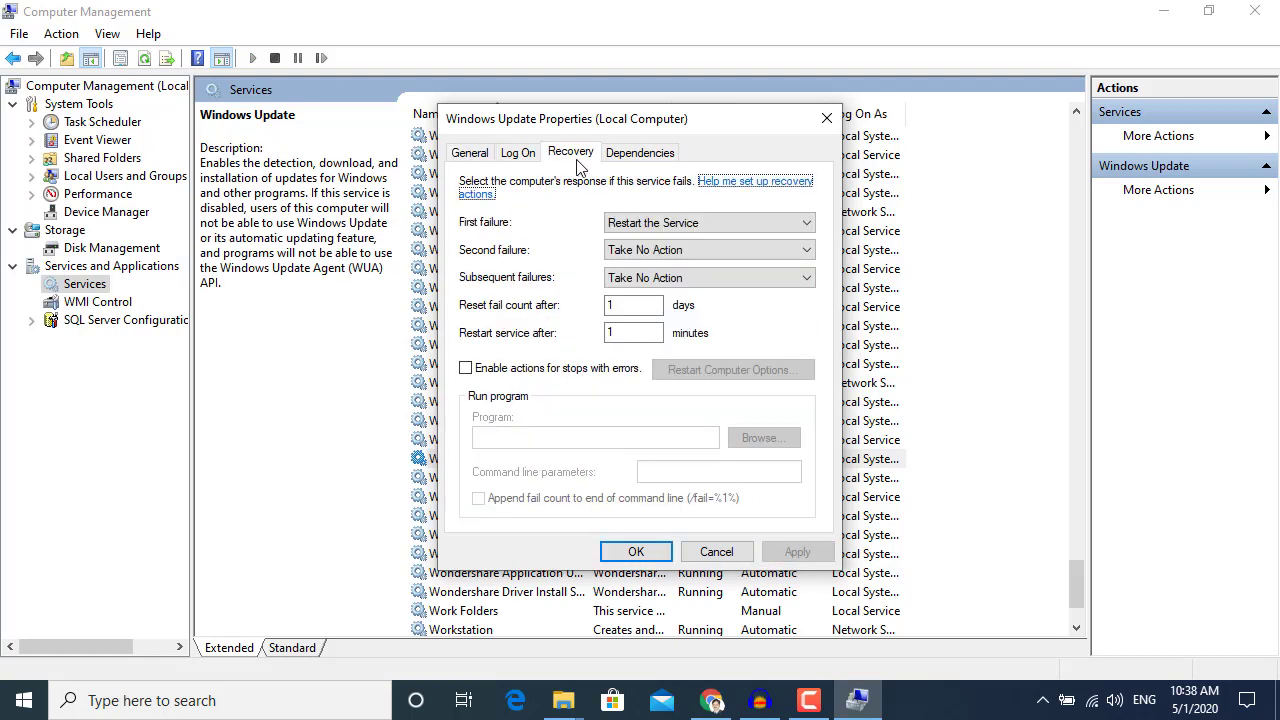
pyautogui.click(676, 225)
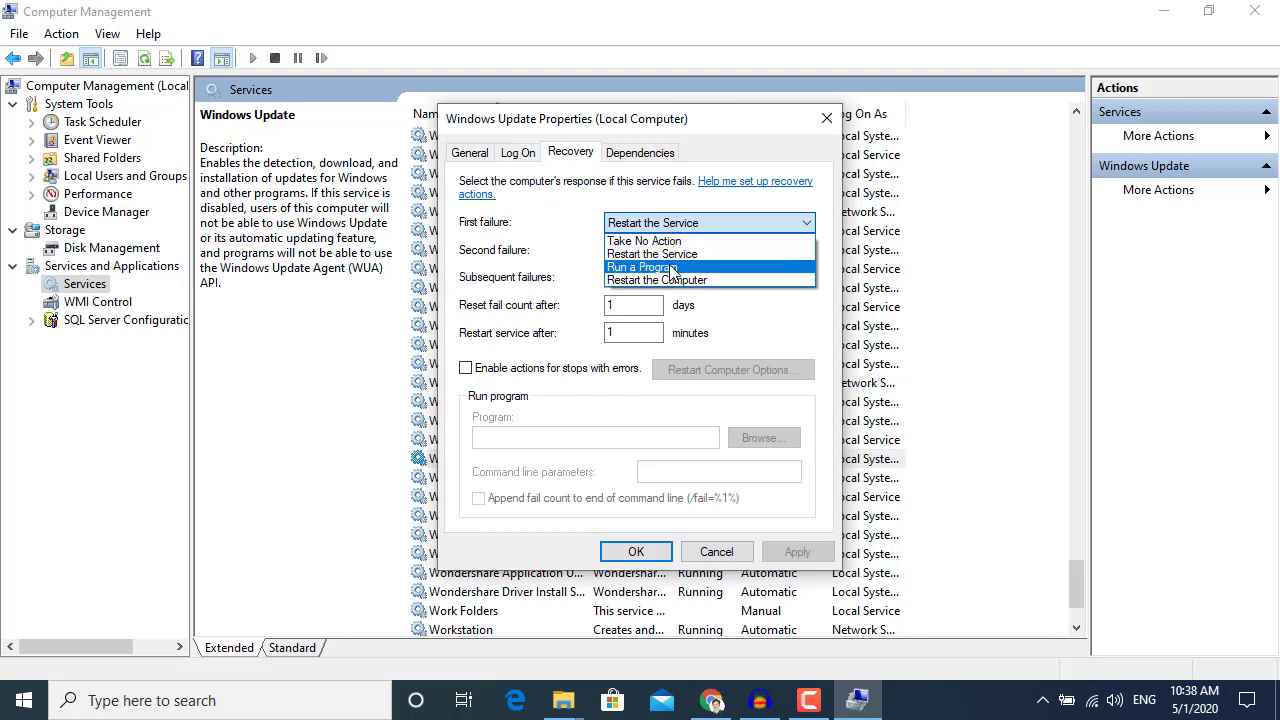
pyautogui.click(673, 244)
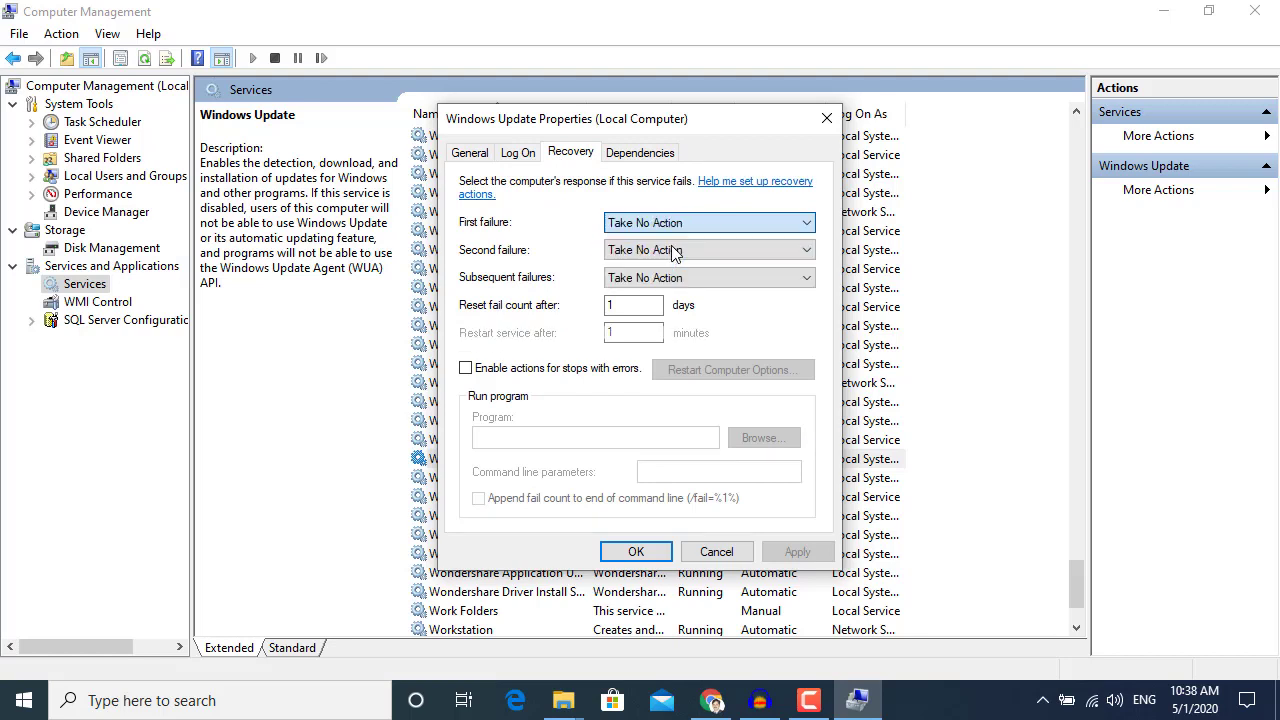
pyautogui.doubleClick(642, 303)
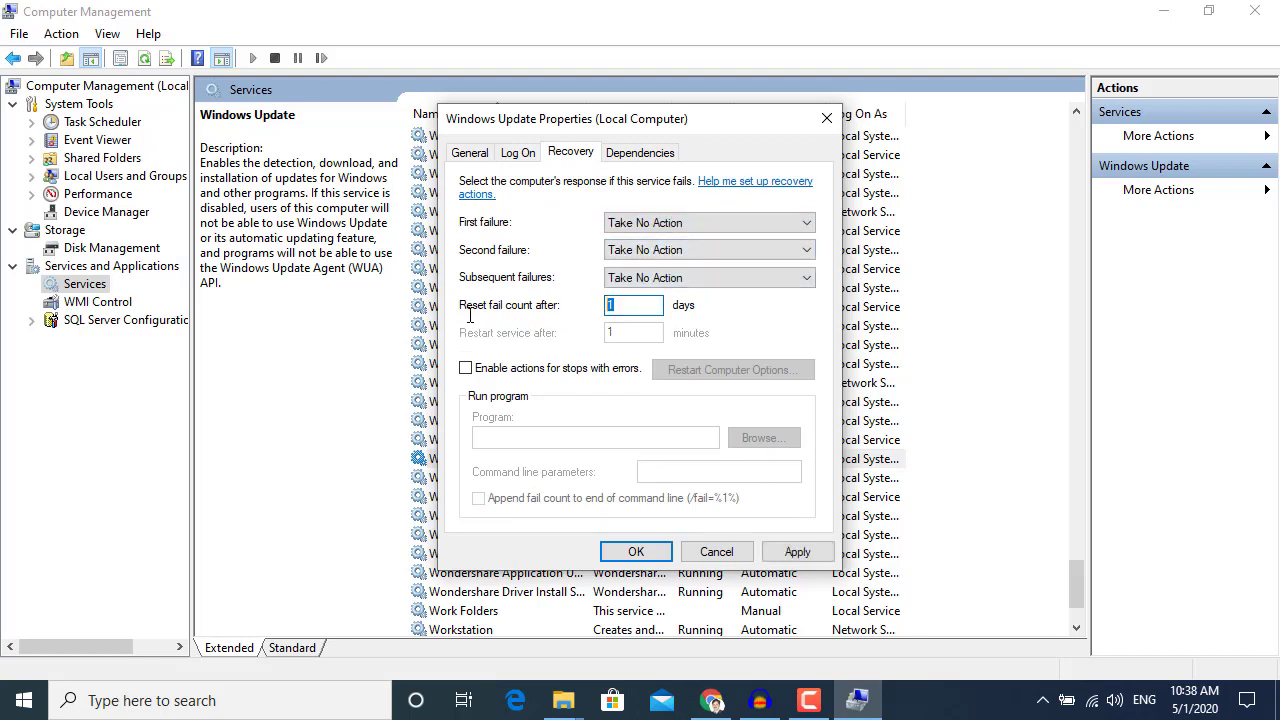
pyautogui.write('2')
pyautogui.click(812, 553)
pyautogui.click(614, 551)
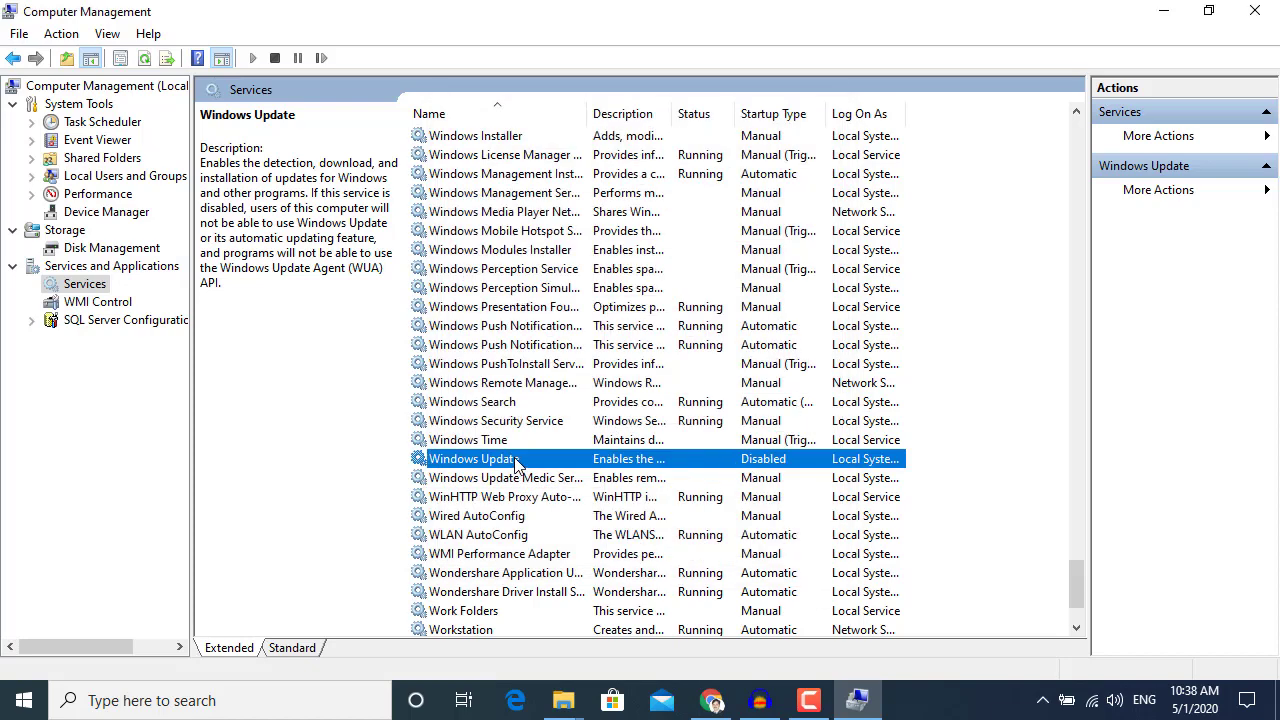
# Close Computer Management and open the Local Group Policy Editor (gpedit.msc) in a maximized window
pyautogui.click(1255, 10)
pyautogui.press('super')
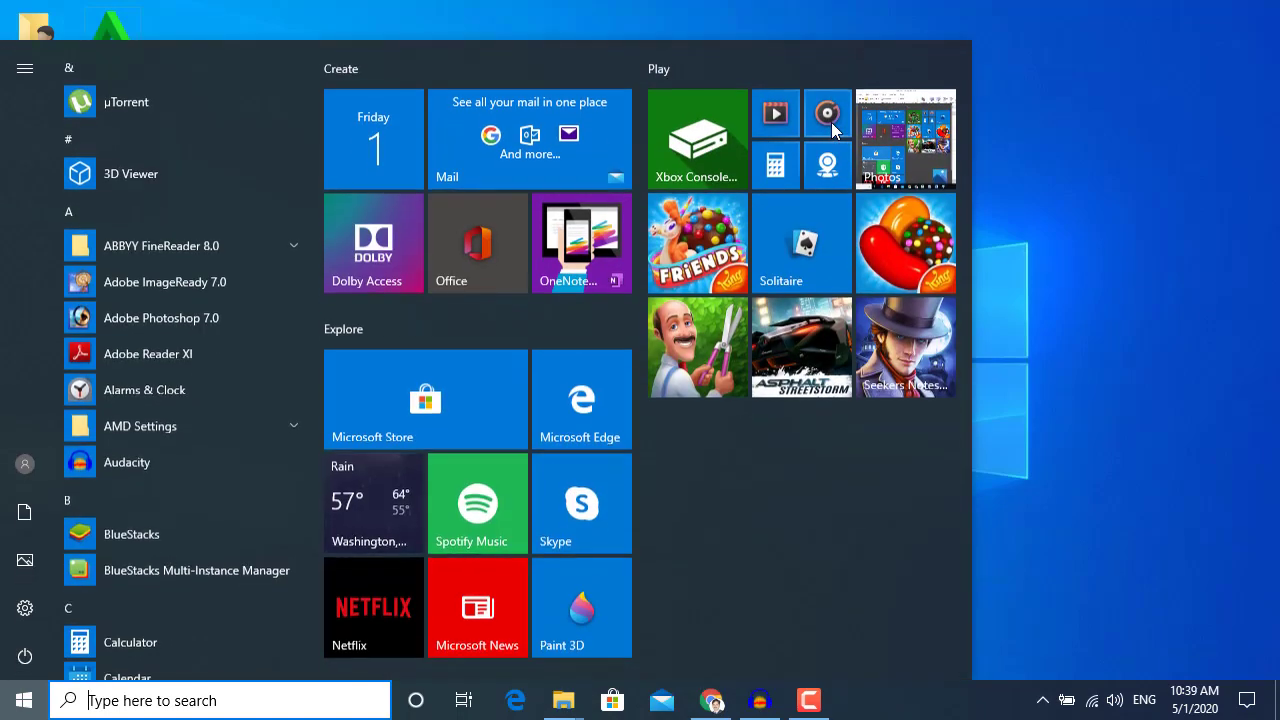
pyautogui.write('gpedit.msc')
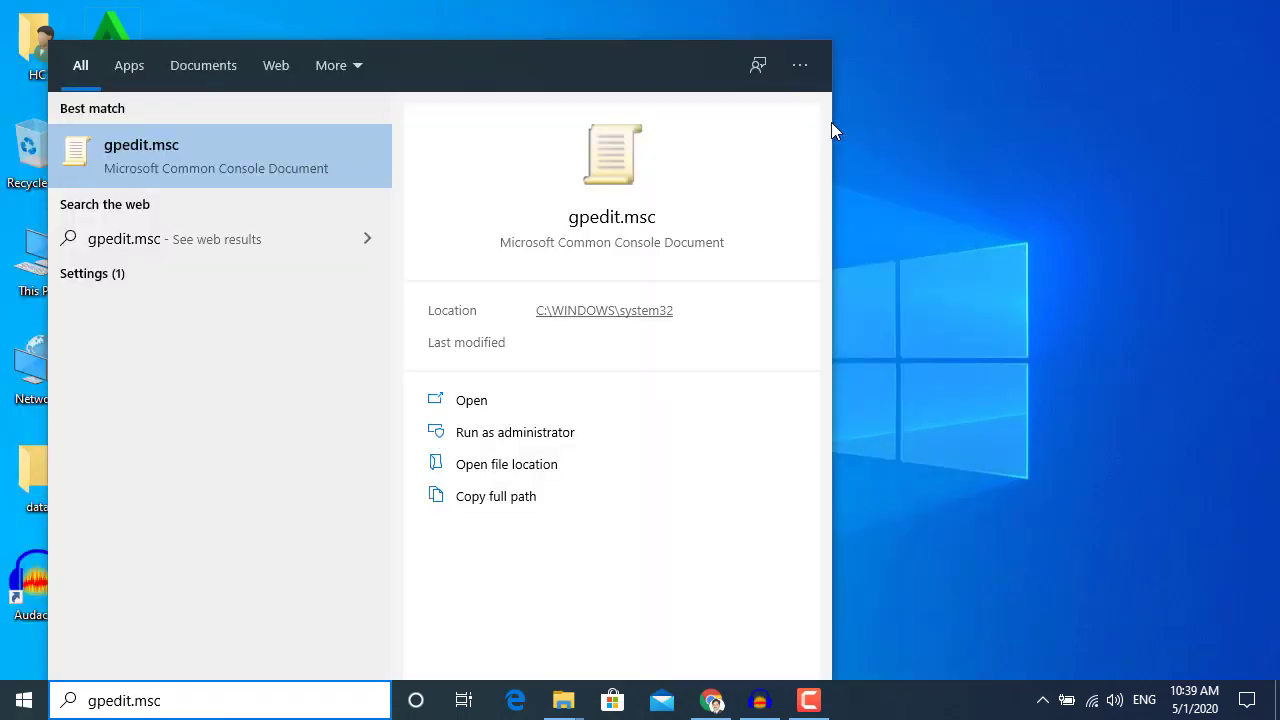
pyautogui.click(285, 165)
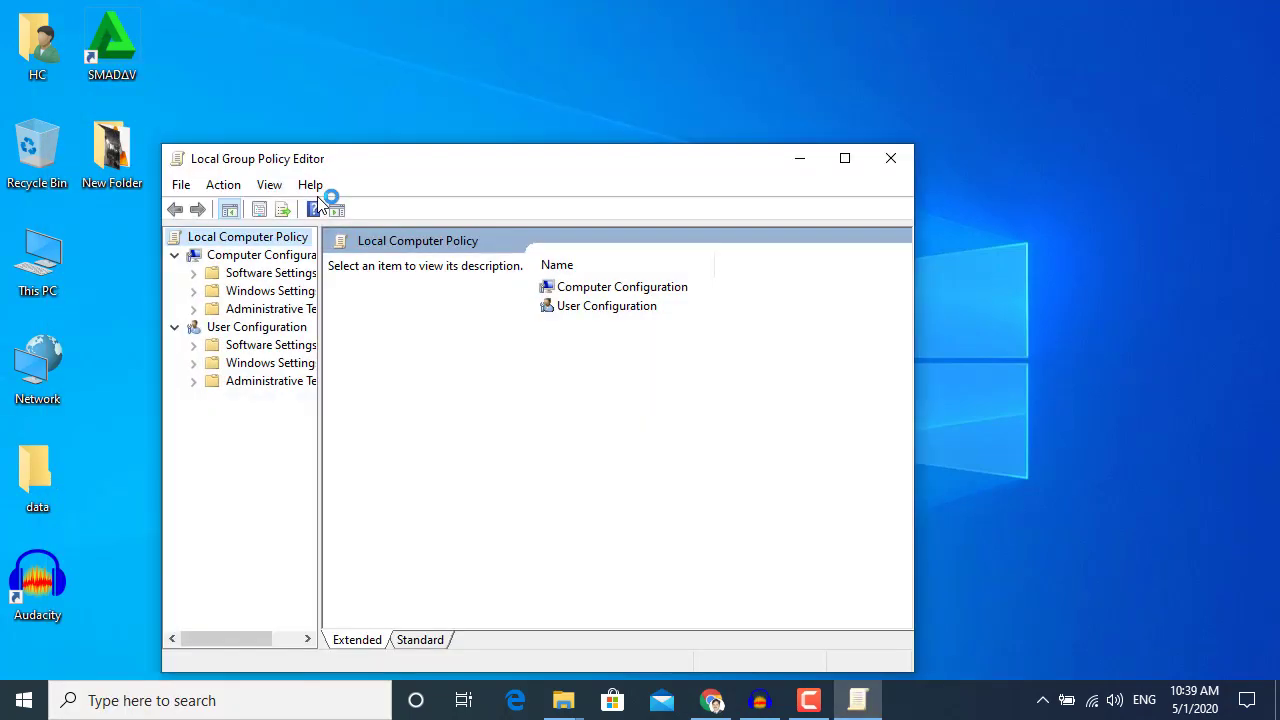
pyautogui.doubleClick(445, 168)
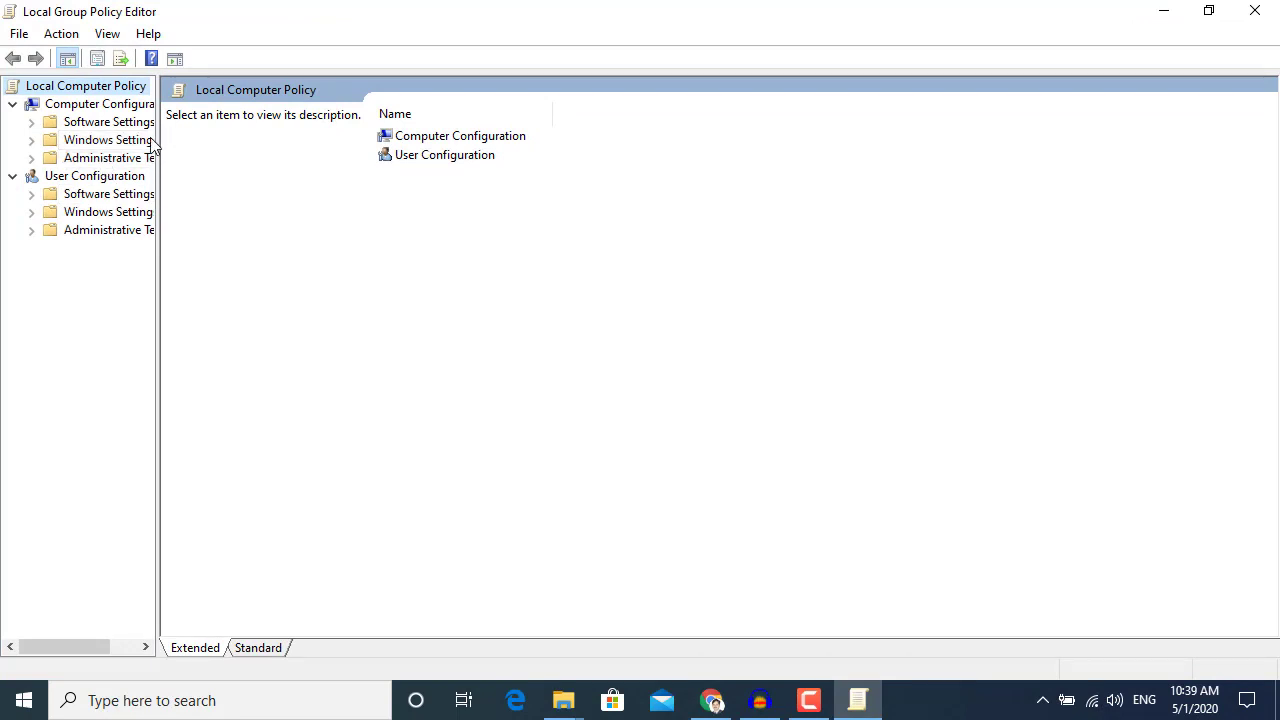
# Widen the policy tree and open the Windows Update folder under Computer Configuration, Administrative Templates, Windows Components
pyautogui.moveTo(160, 138); pyautogui.dragTo(283, 158)
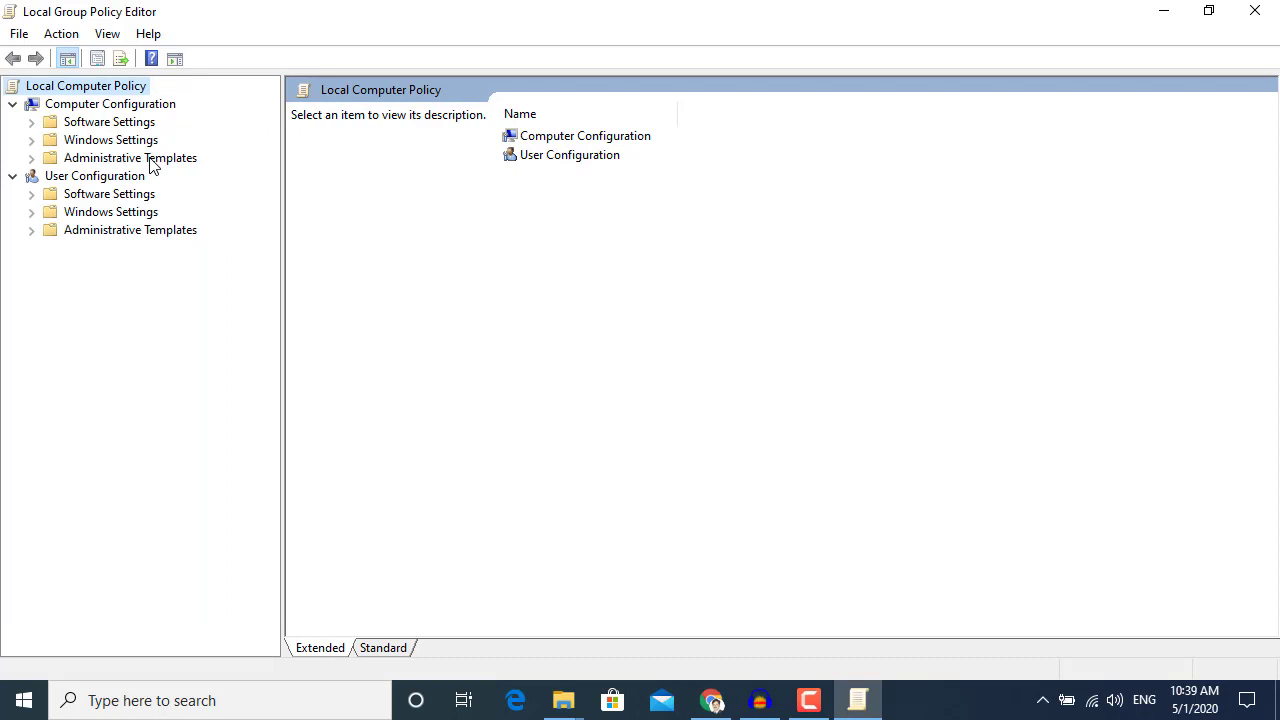
pyautogui.doubleClick(150, 161)
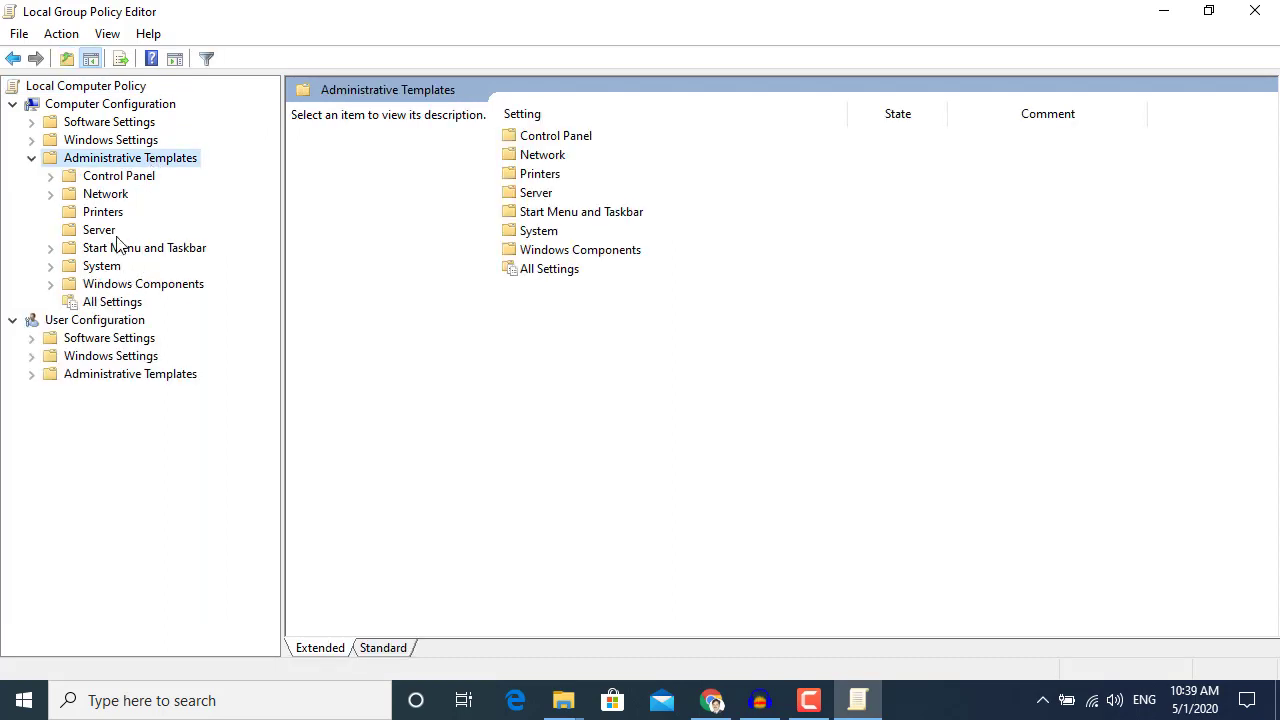
pyautogui.doubleClick(145, 284)
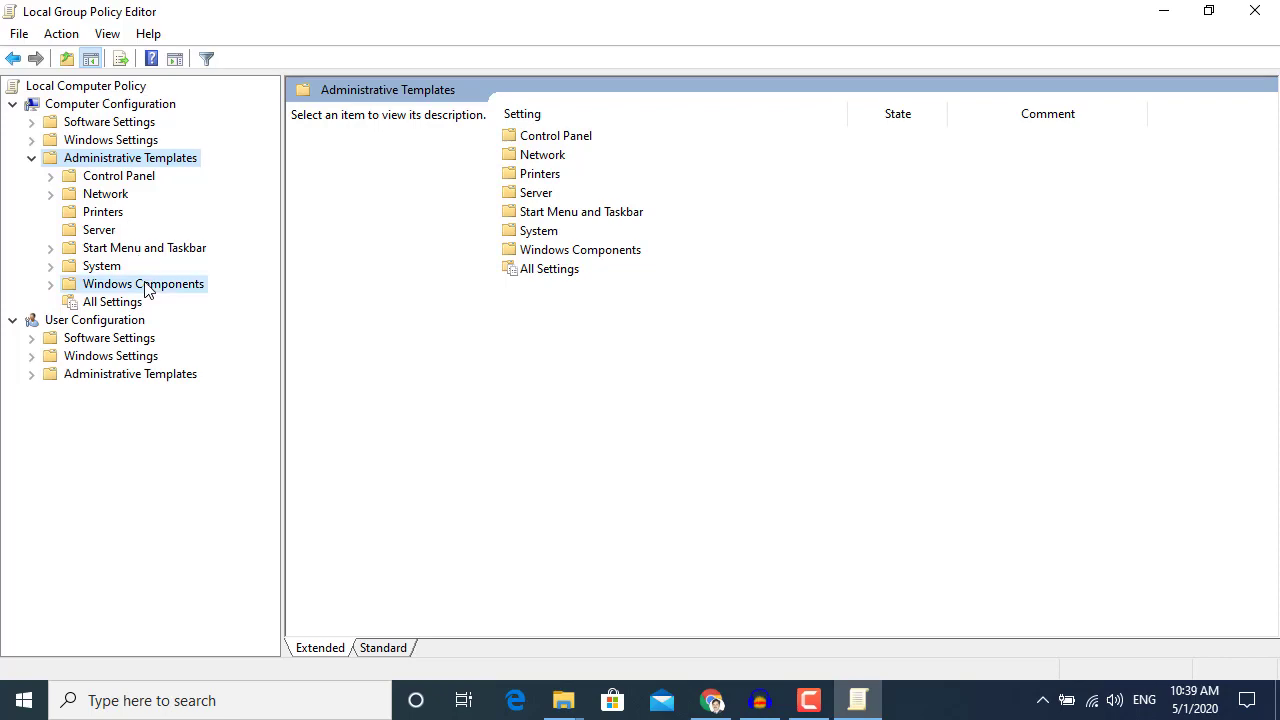
pyautogui.moveTo(274, 262); pyautogui.dragTo(278, 388)
pyautogui.scroll(-6, 152, 476)
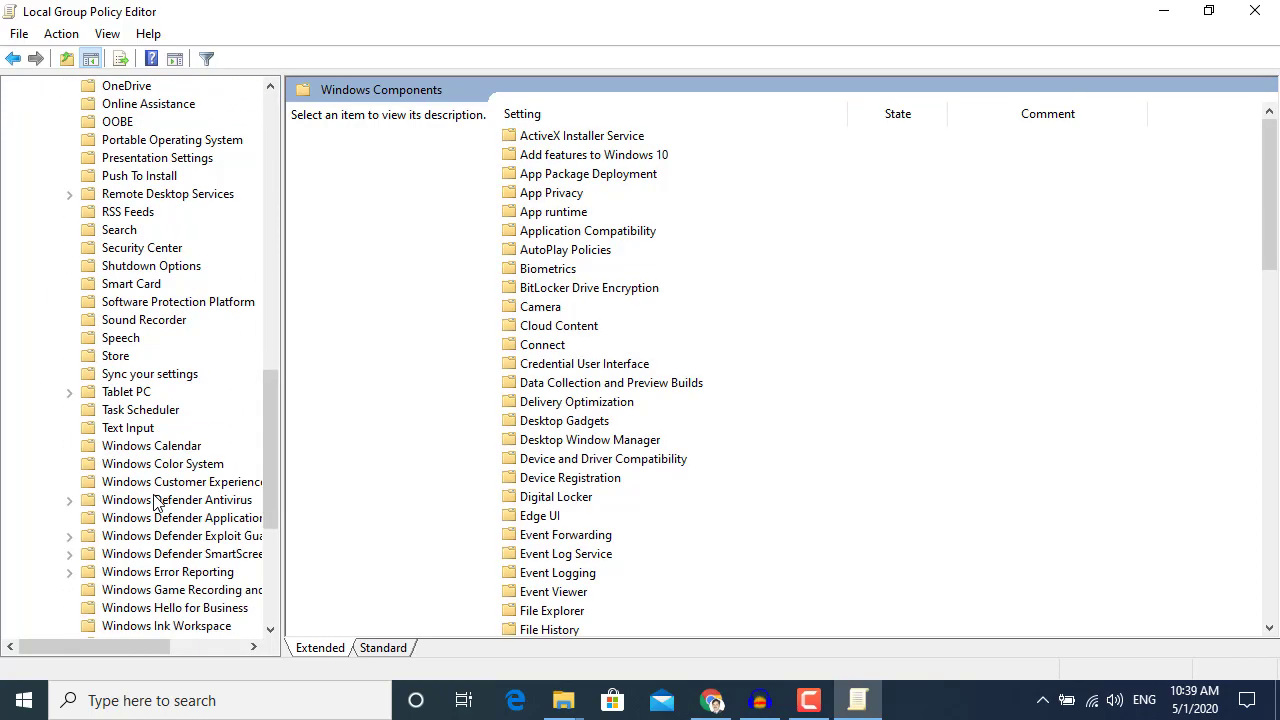
pyautogui.click(152, 465)
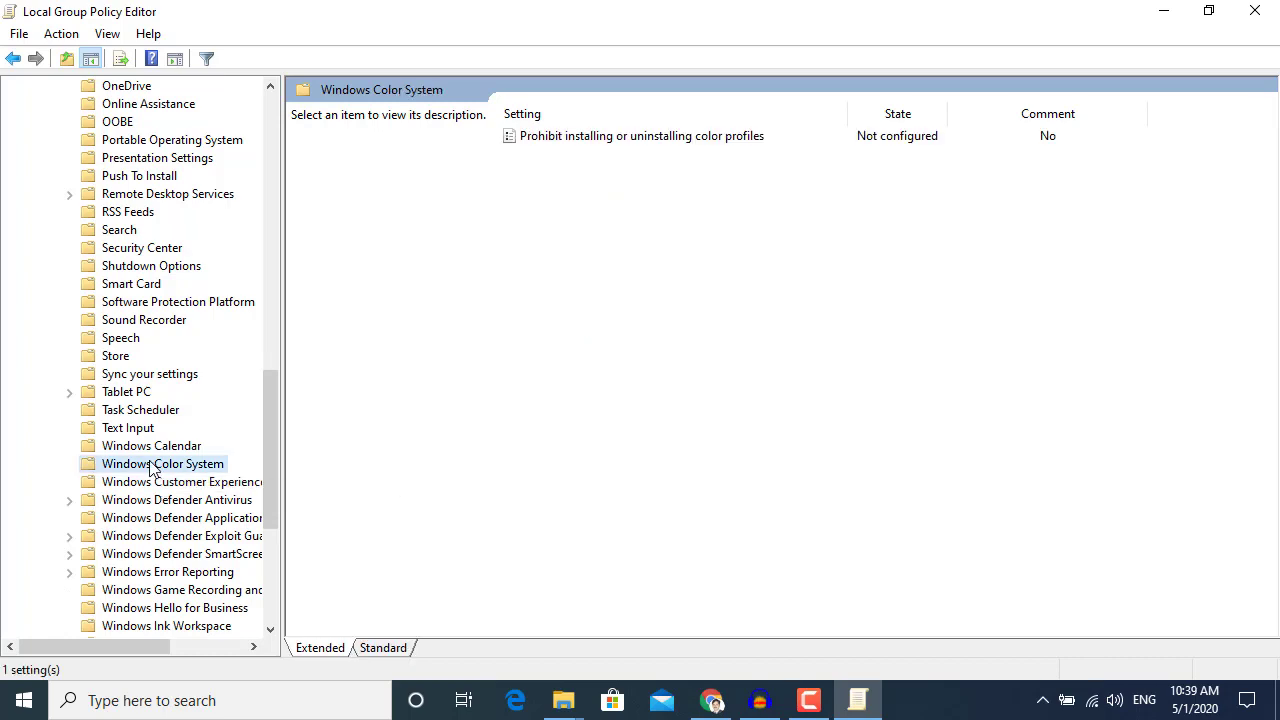
pyautogui.press('Down')
pyautogui.press('Down')
pyautogui.scroll(-2, 224, 624)
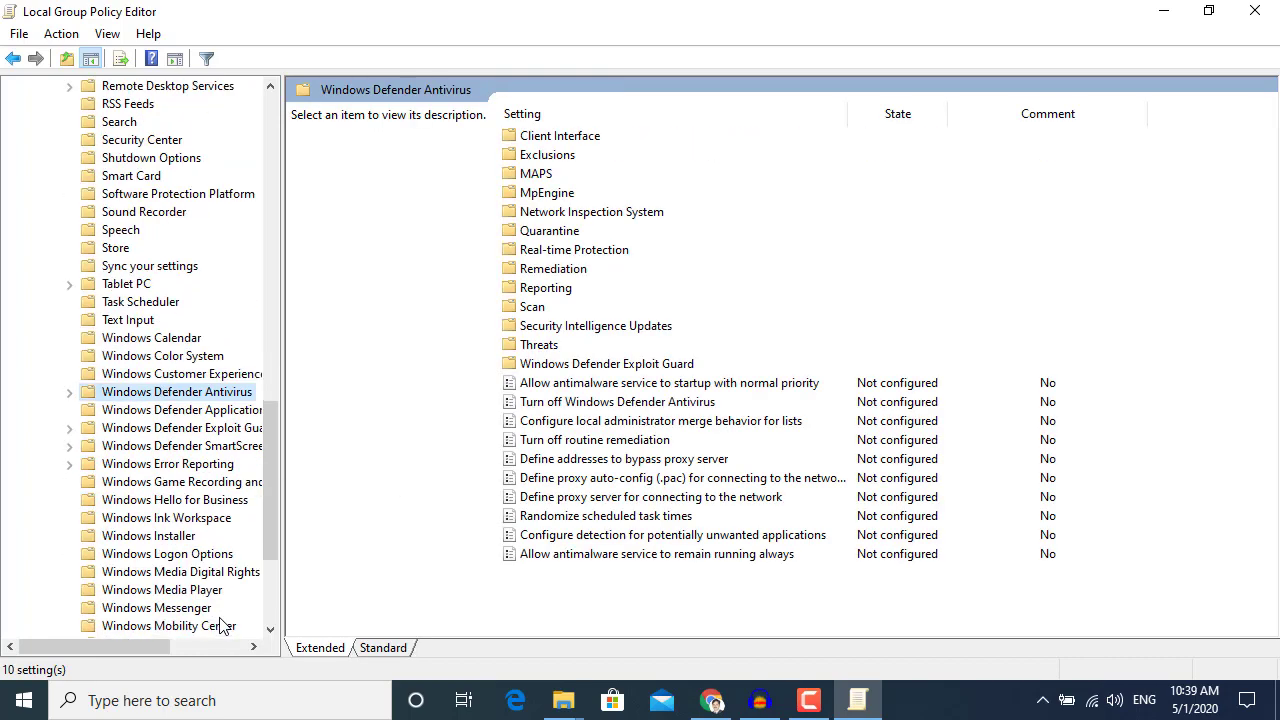
pyautogui.scroll(-4, 226, 620)
pyautogui.doubleClick(160, 518)
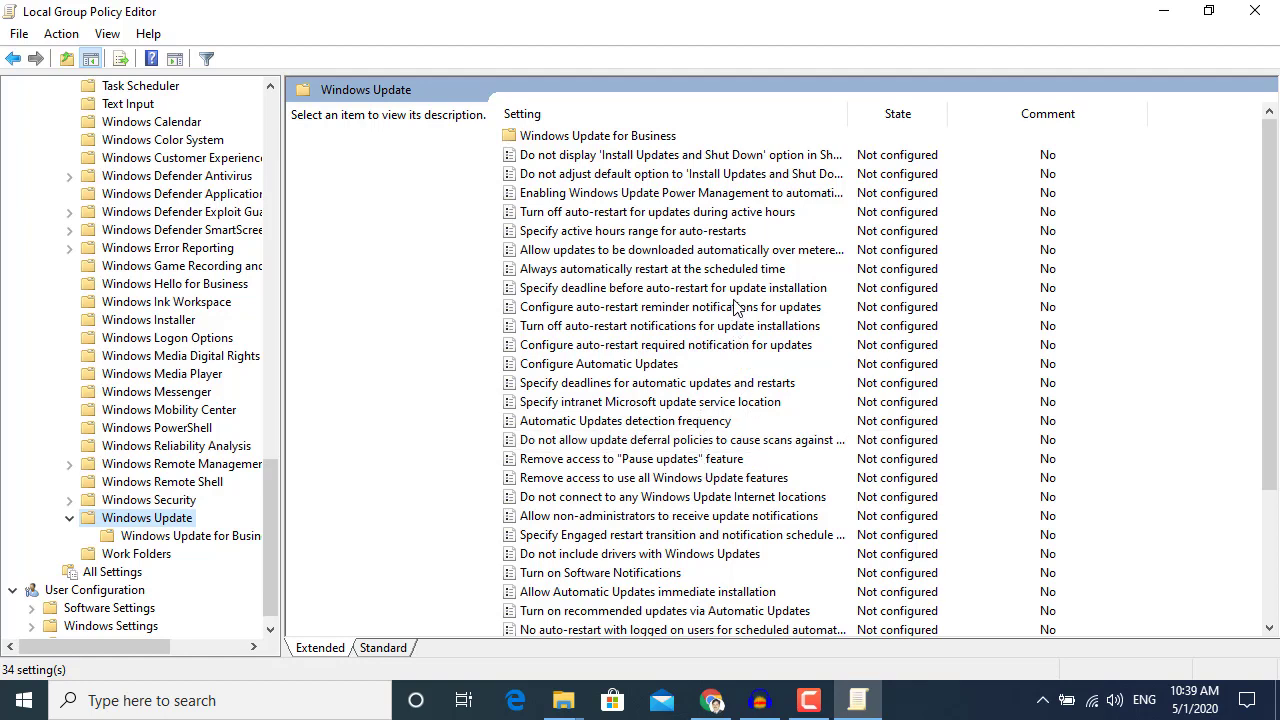
# Open the Configure Automatic Updates policy and set it to Enabled
pyautogui.click(637, 368)
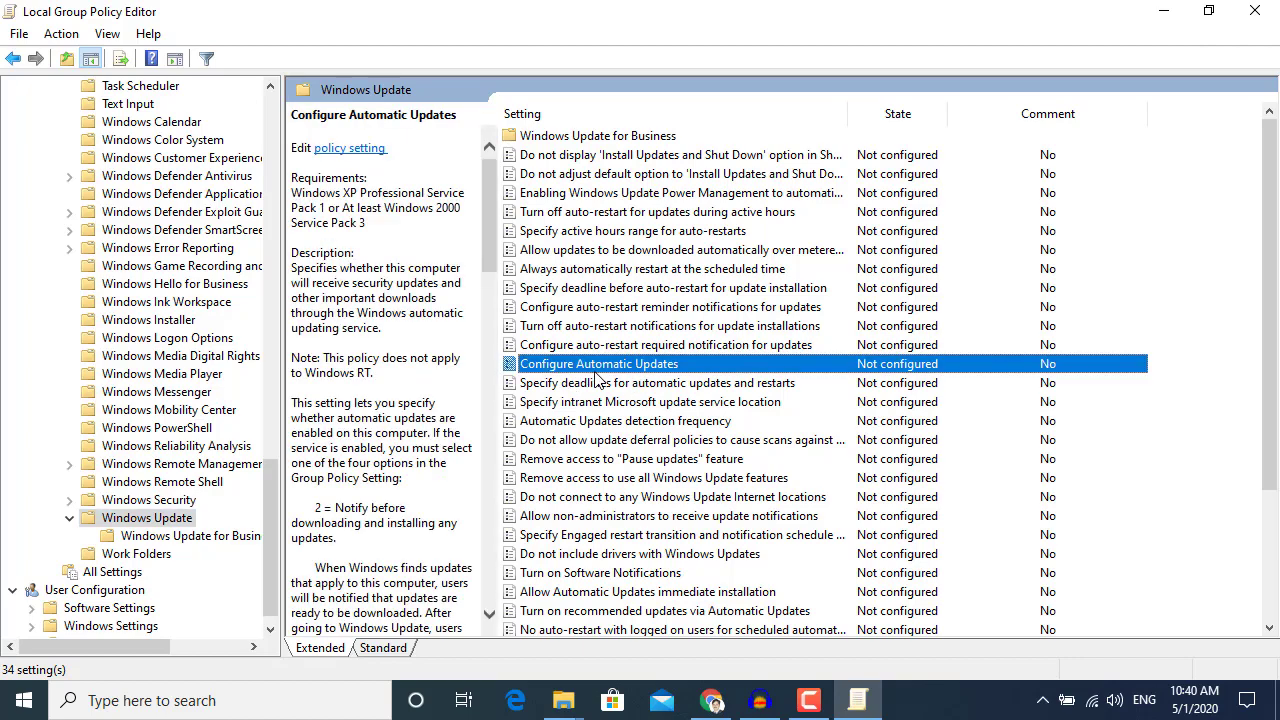
pyautogui.doubleClick(604, 370)
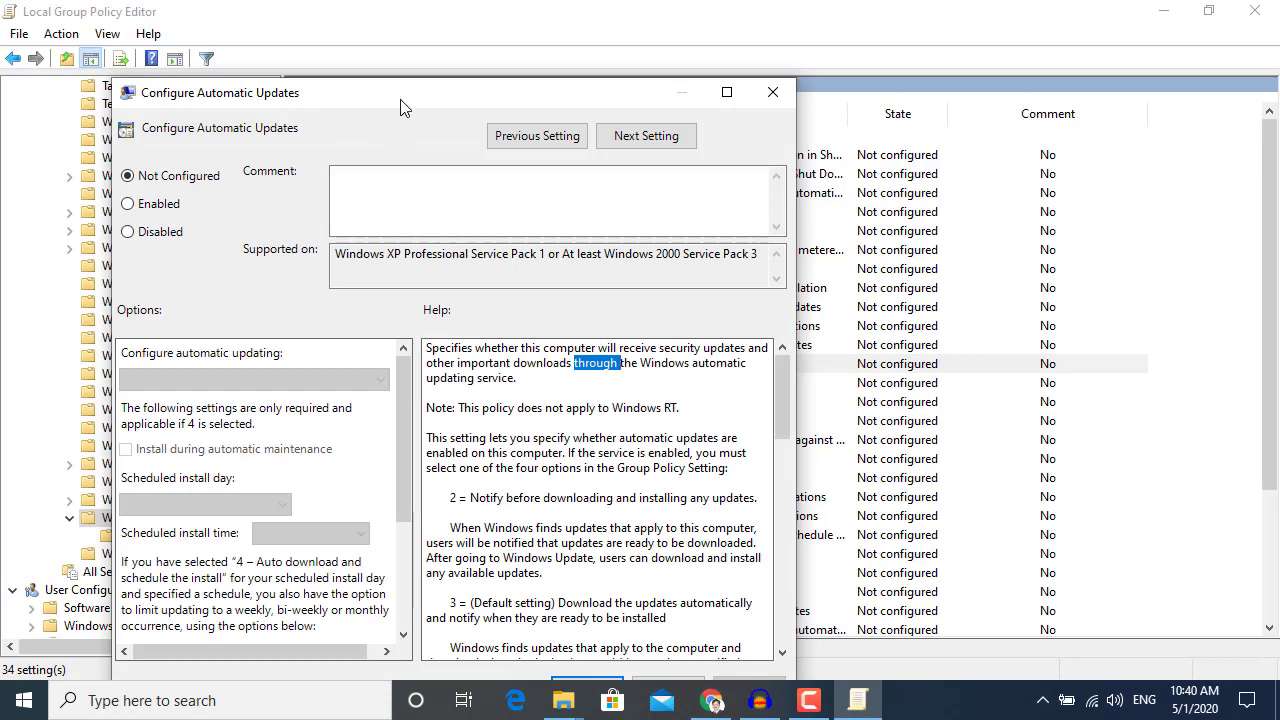
pyautogui.moveTo(400, 110); pyautogui.dragTo(716, 49)
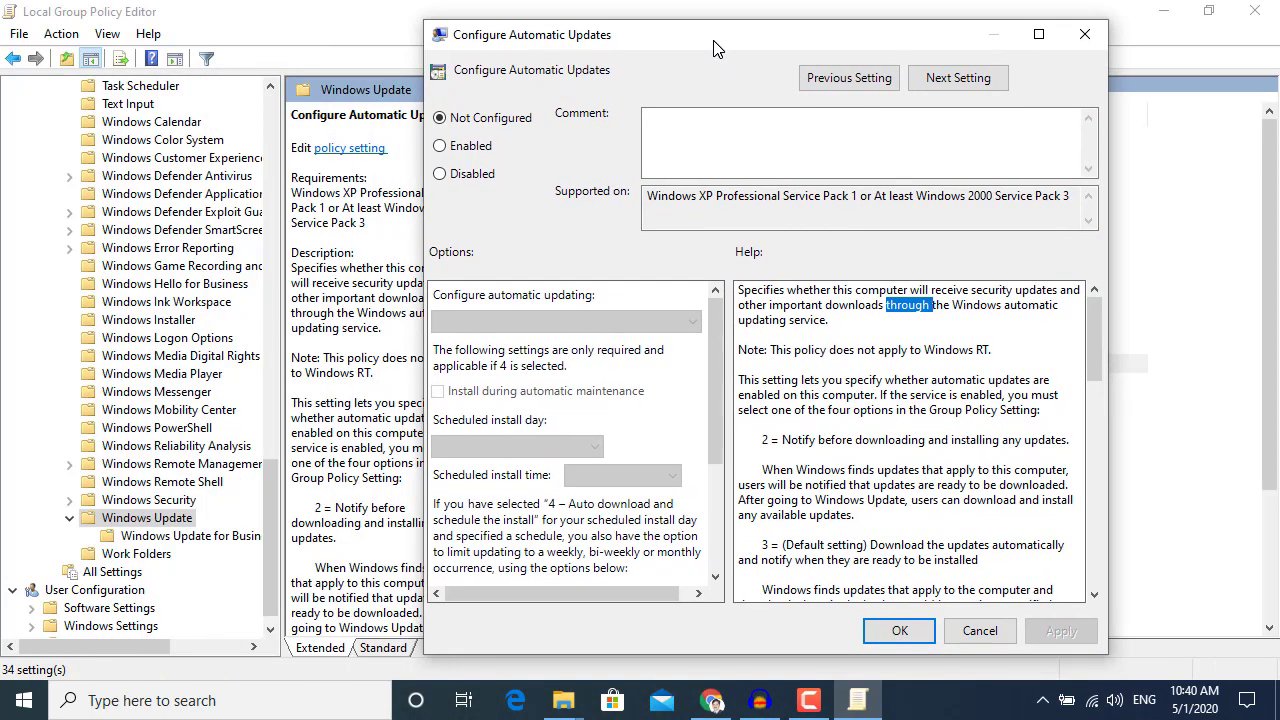
pyautogui.click(449, 150)
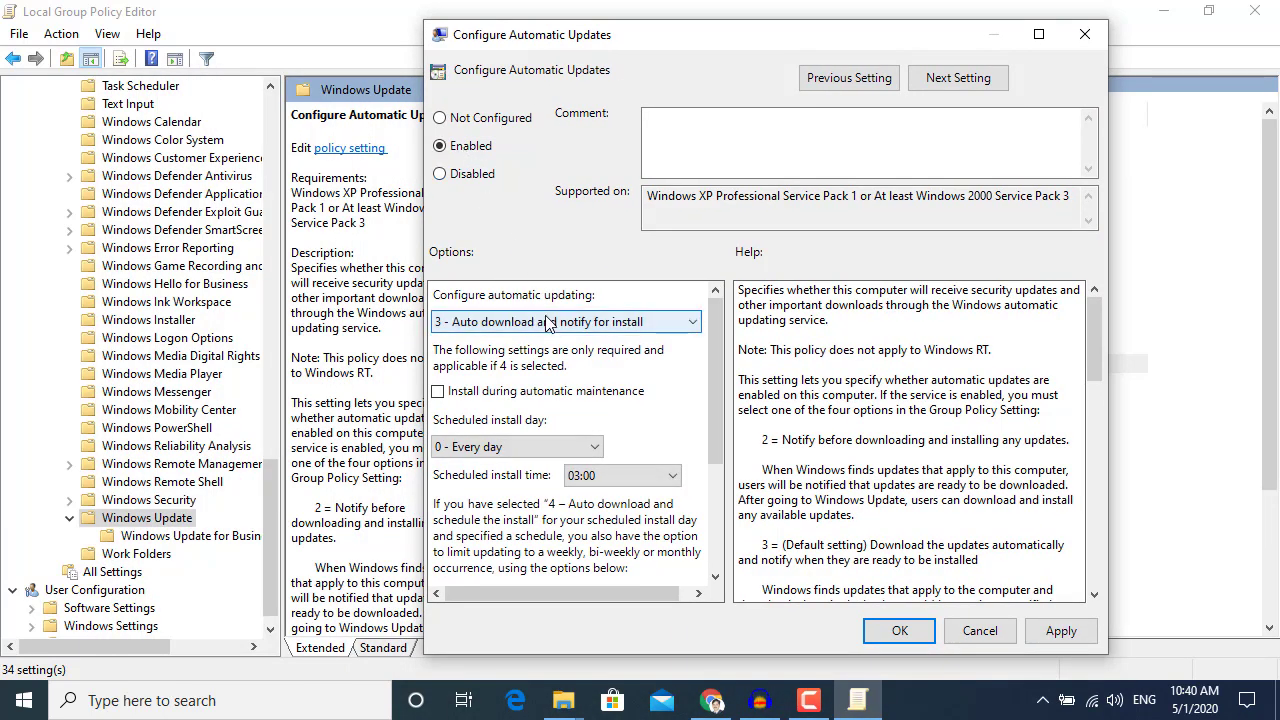
# Review the choices under Configure automatic updating and read the policy's help text on options 2 to 4
pyautogui.click(547, 321)
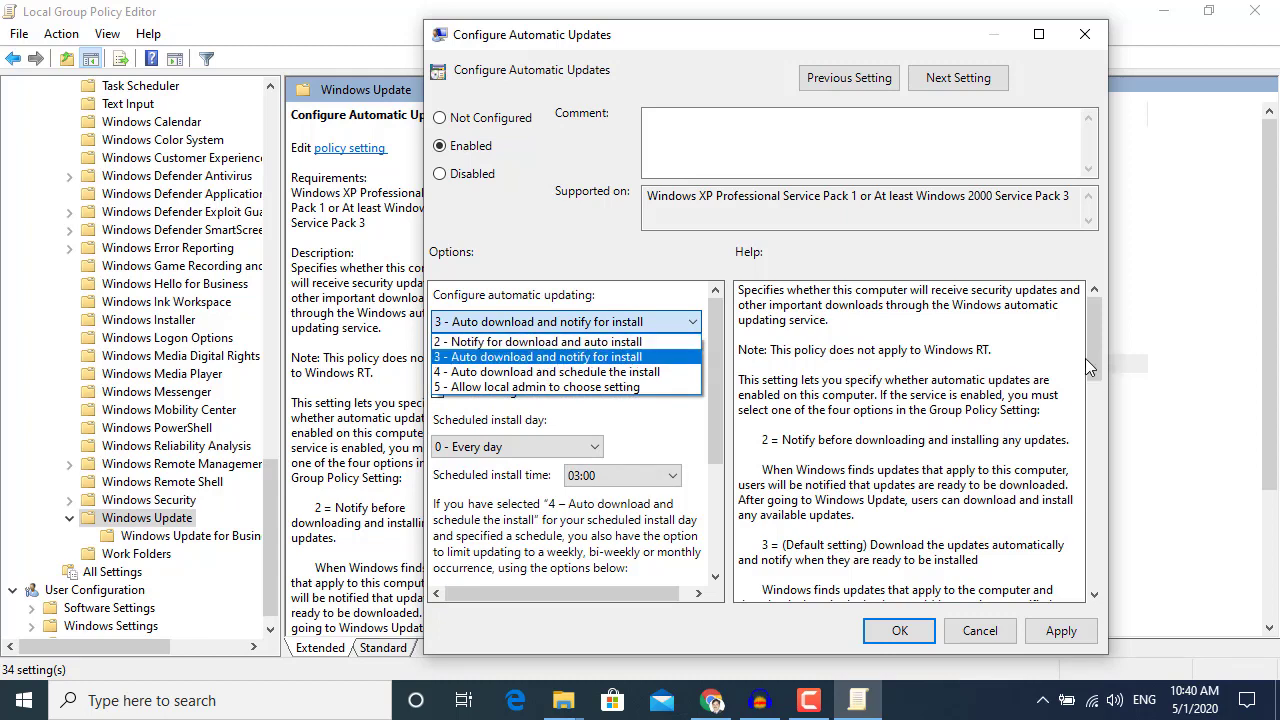
pyautogui.click(828, 309)
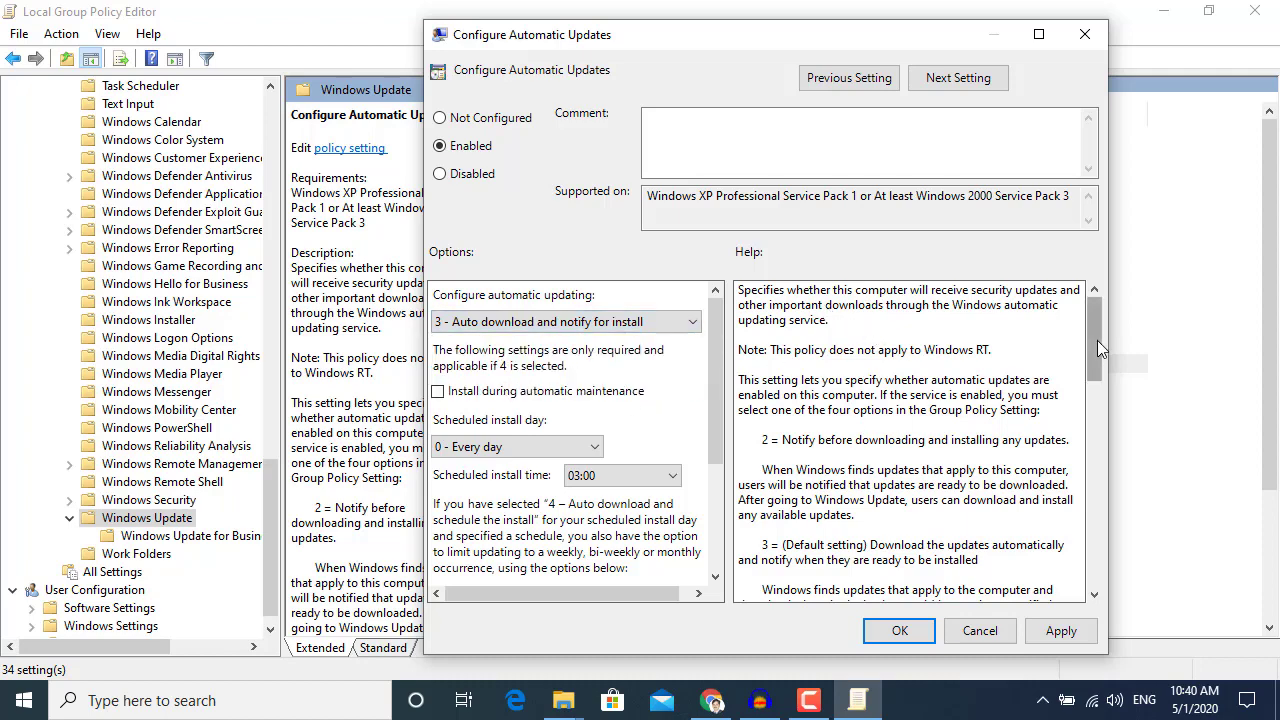
pyautogui.moveTo(1097, 347)
pyautogui.mouseDown()
pyautogui.moveTo(1097, 541)
pyautogui.moveTo(1111, 343)
pyautogui.mouseUp()
pyautogui.scroll(-1, 868, 513)
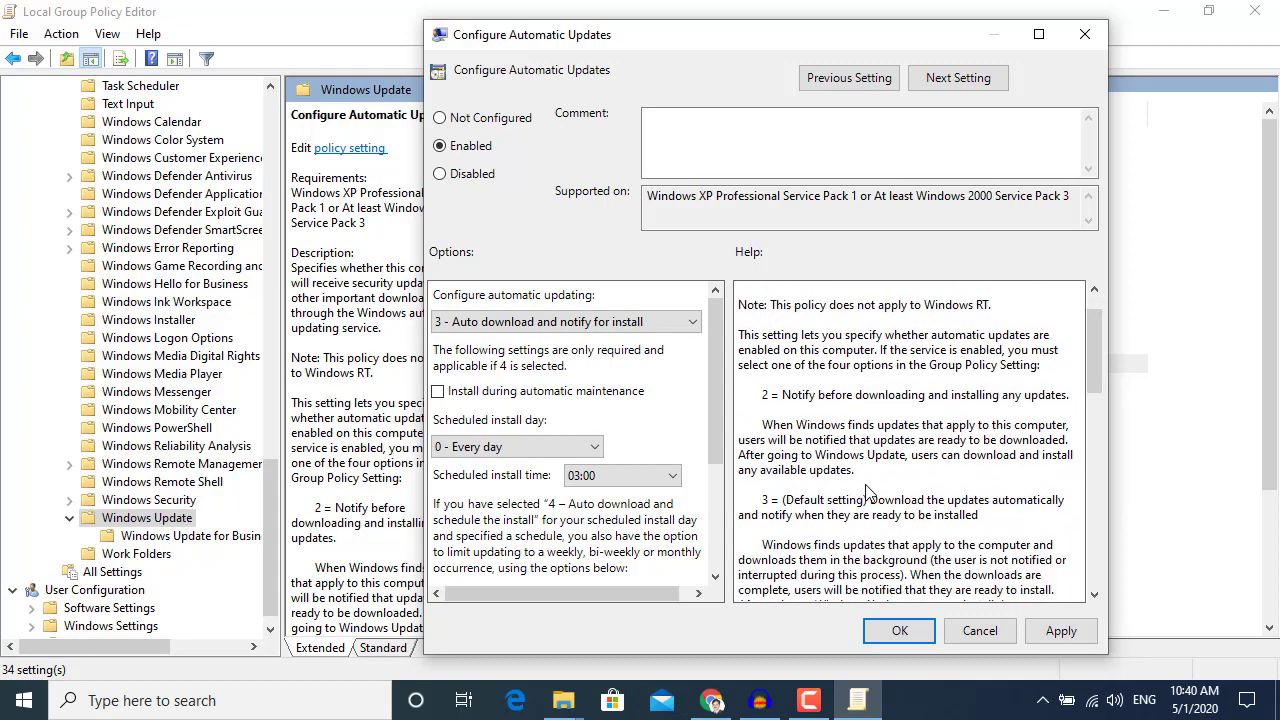
pyautogui.scroll(-3, 843, 505)
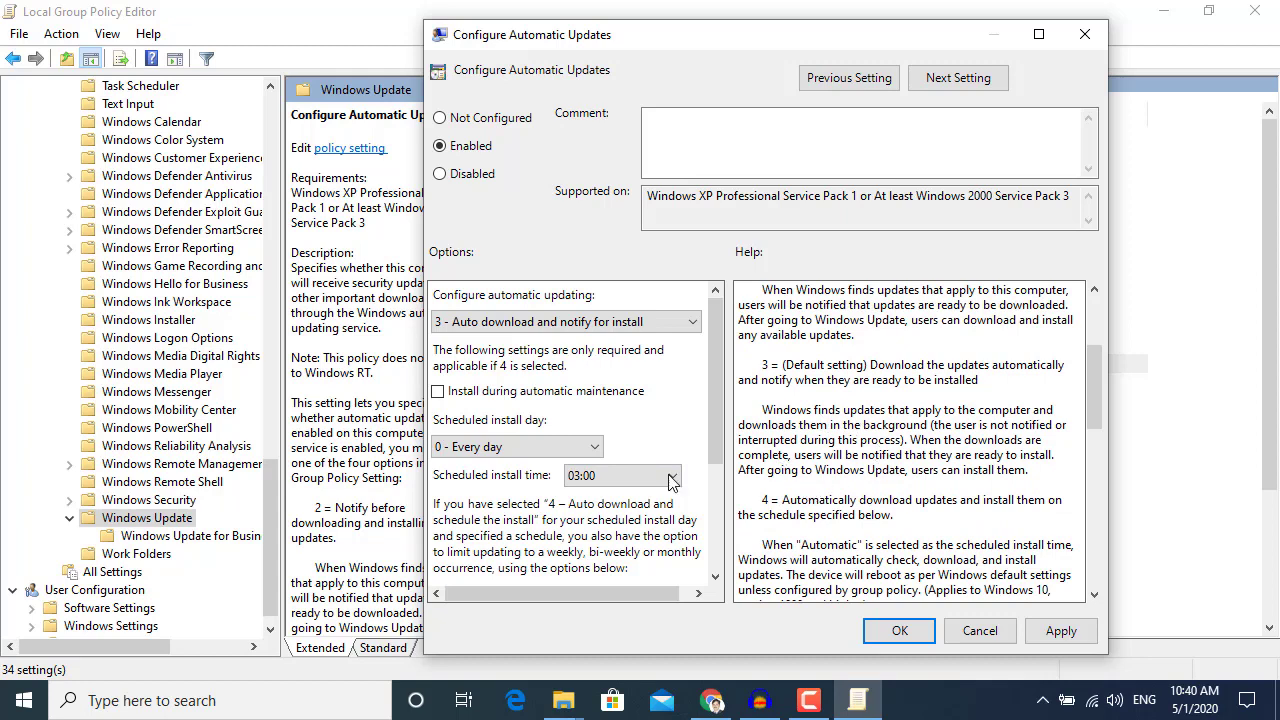
# Set the Configure Automatic Updates policy to Disabled, then apply the change and close the policy
pyautogui.click(440, 174)
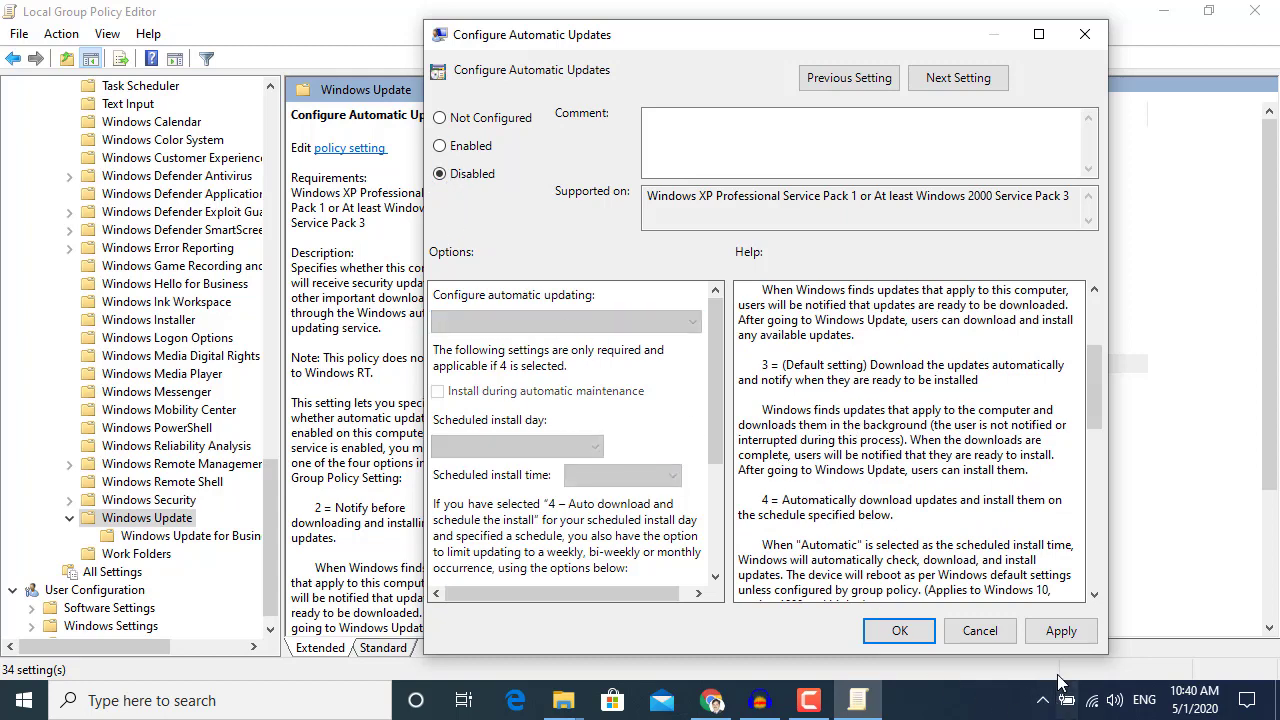
pyautogui.click(484, 152)
pyautogui.click(532, 321)
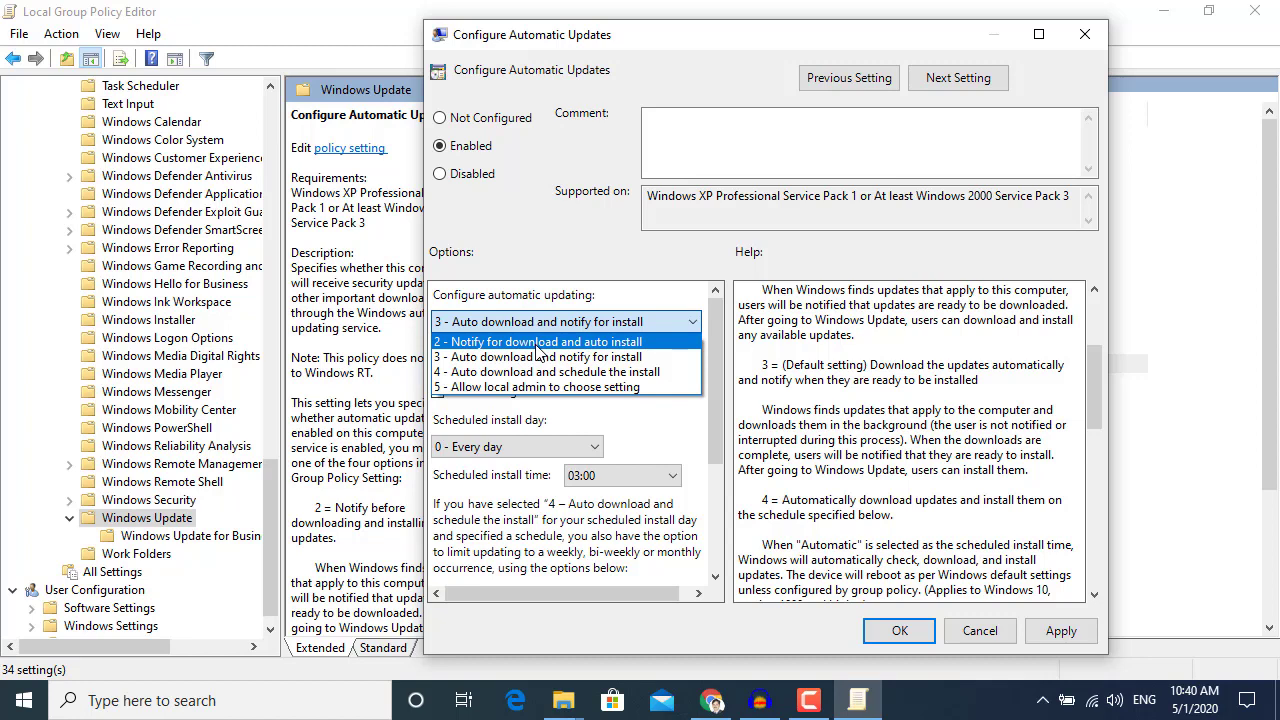
pyautogui.click(475, 188)
pyautogui.click(470, 180)
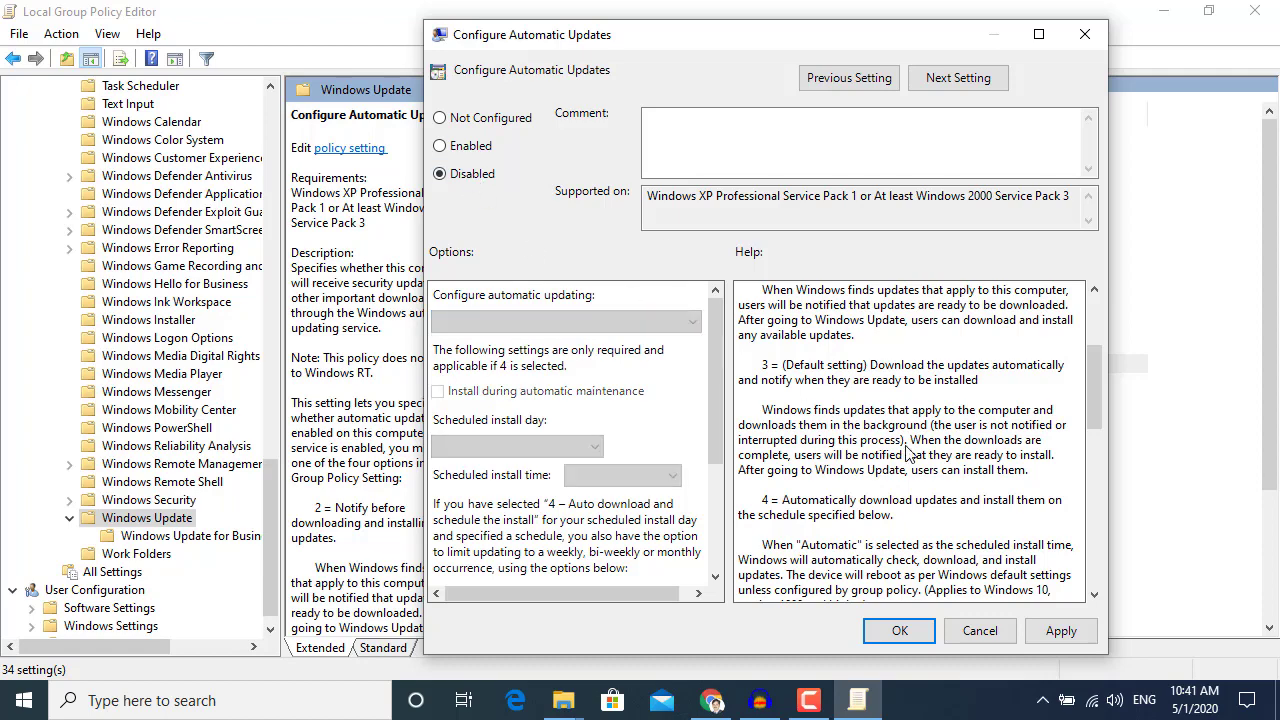
pyautogui.click(1050, 632)
pyautogui.click(897, 632)
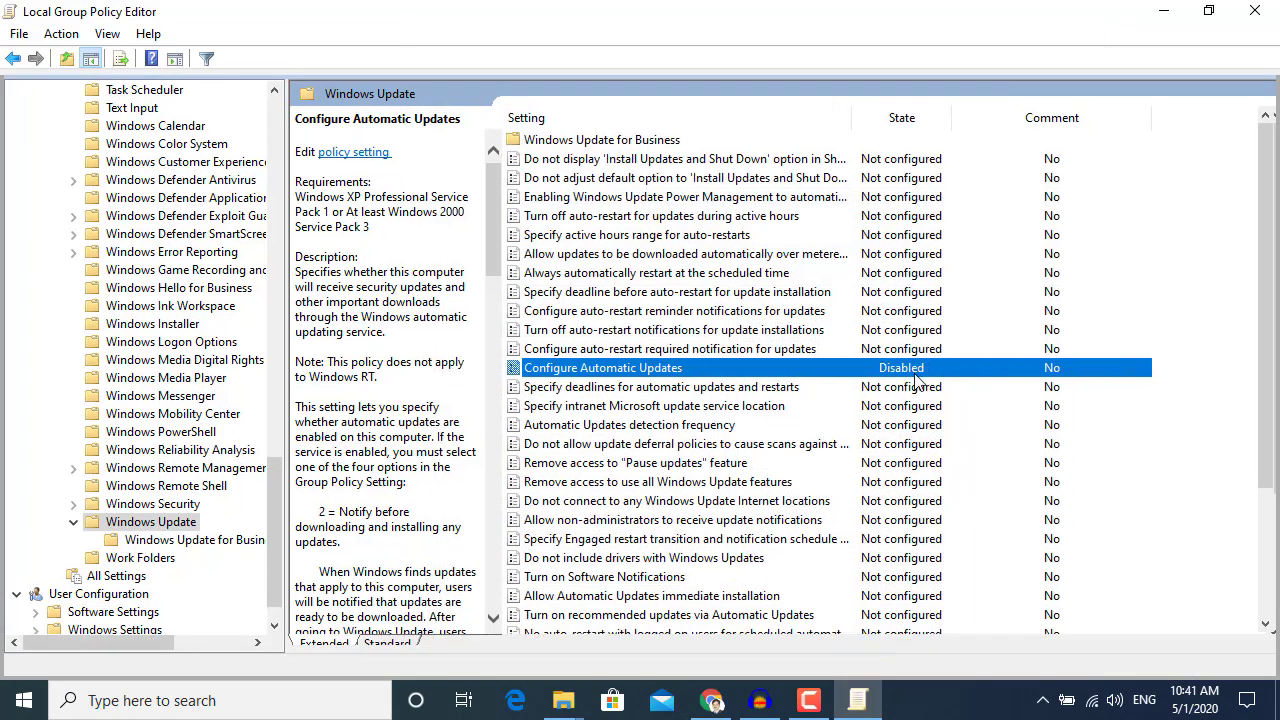
# Close the Local Group Policy Editor and open Task Scheduler
pyautogui.click(1250, 10)
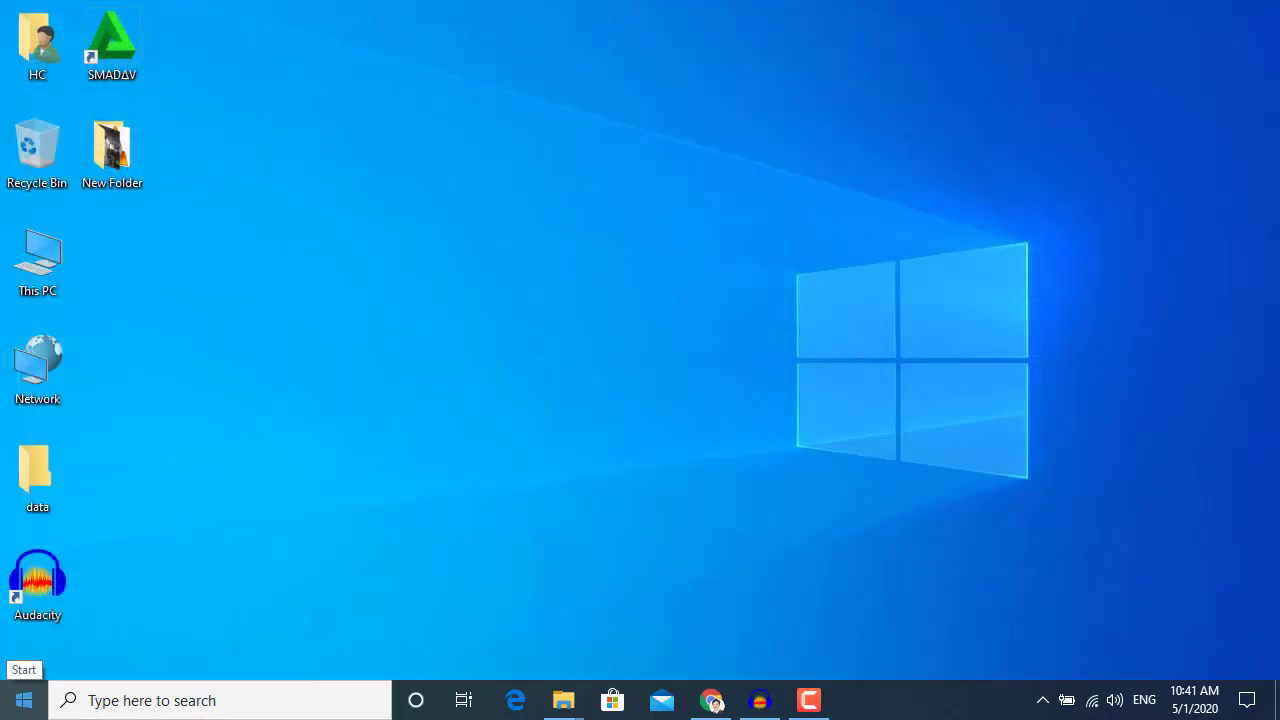
pyautogui.click(27, 703)
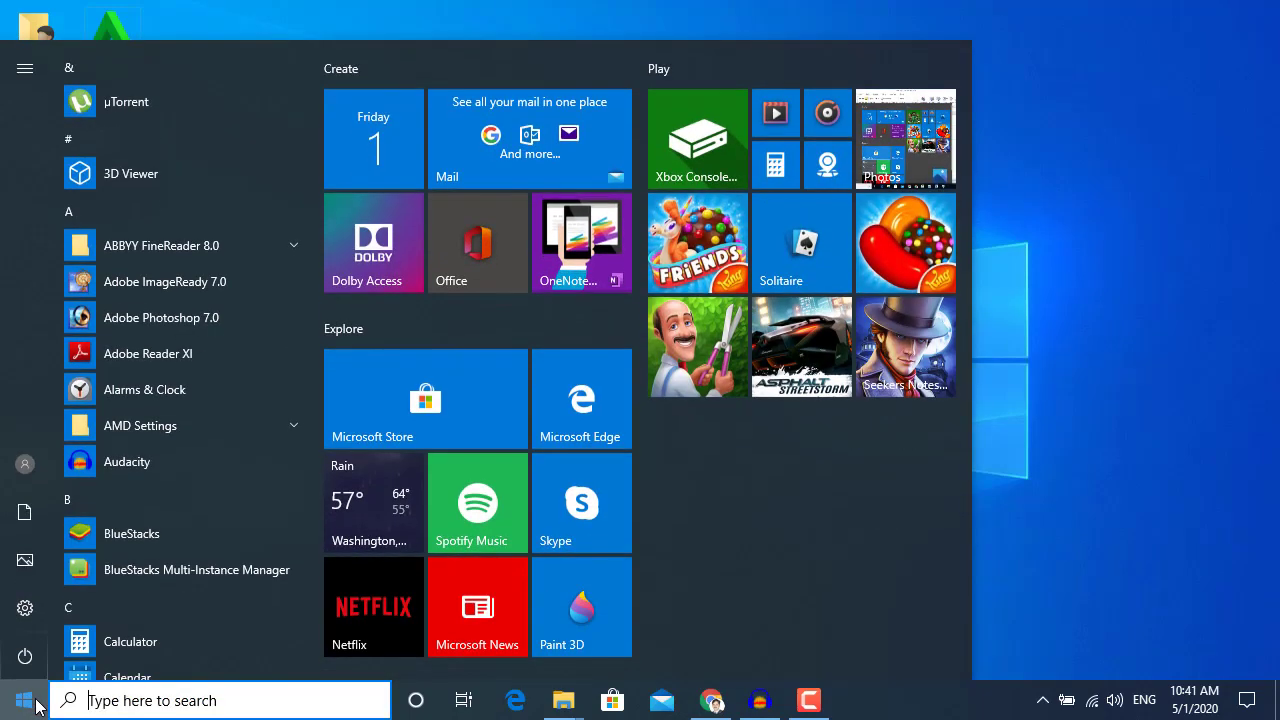
pyautogui.write('task')
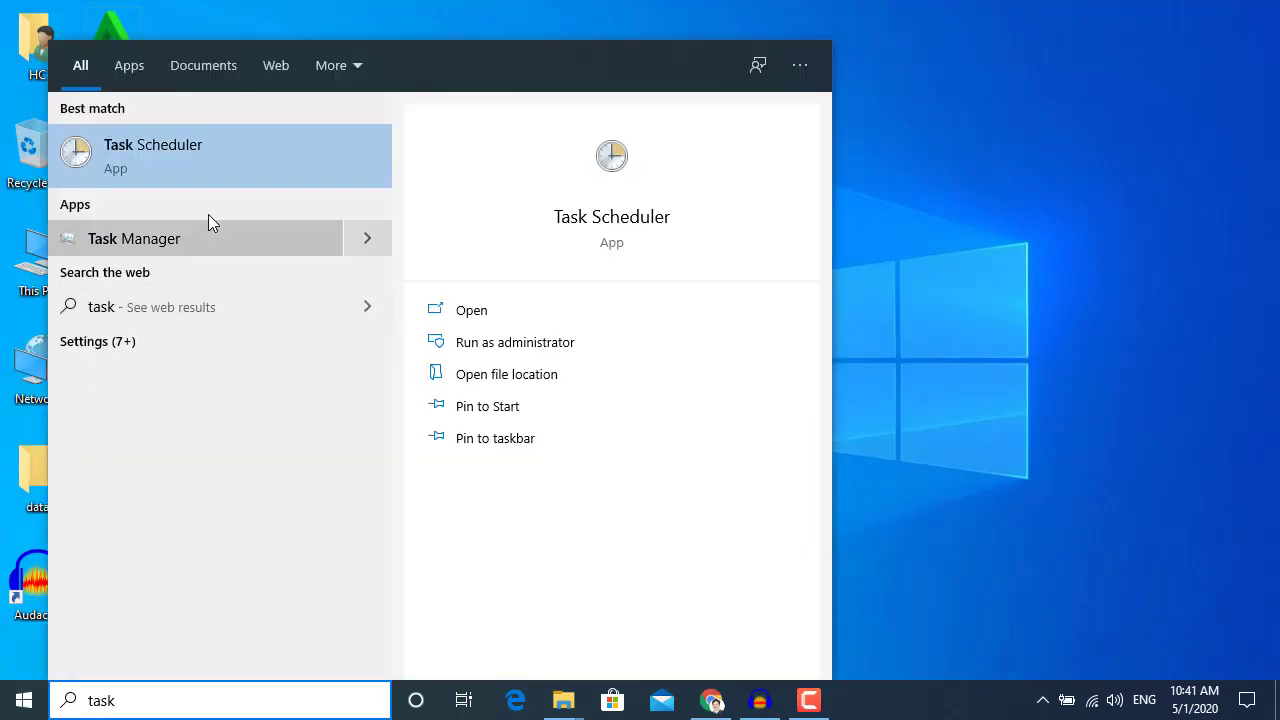
pyautogui.click(213, 162)
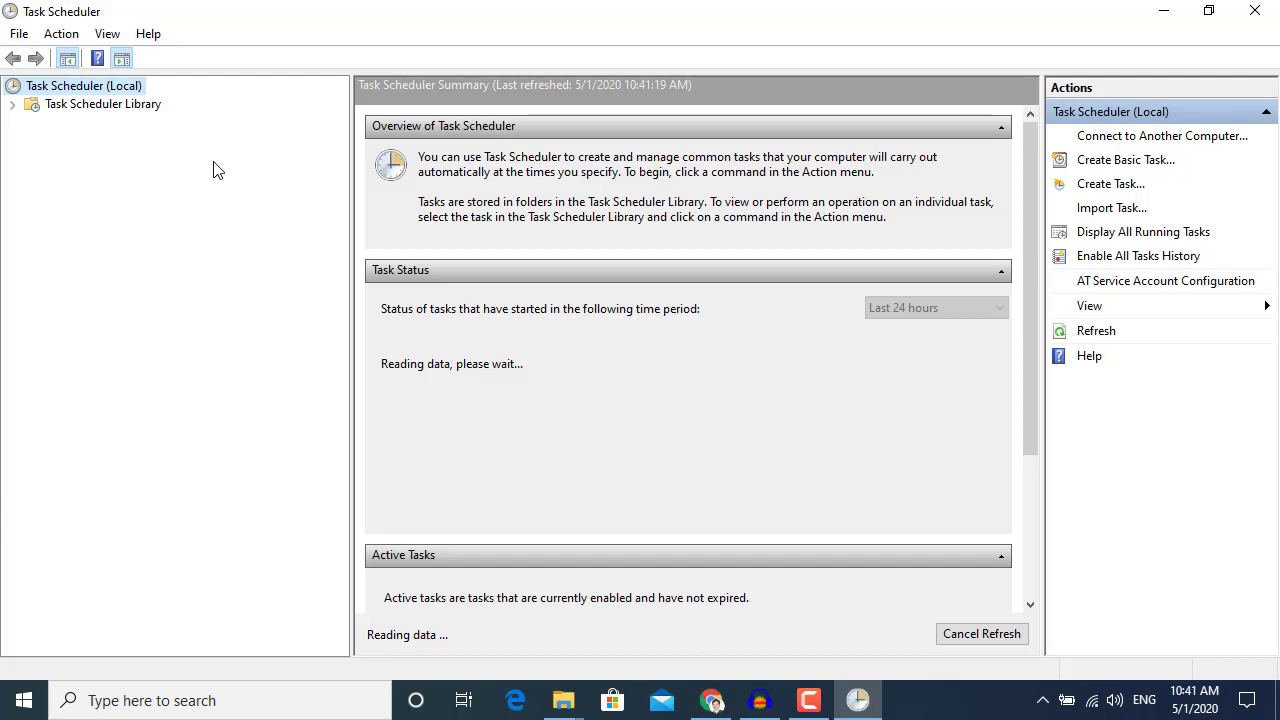
# Open the WindowsUpdate folder under Task Scheduler Library, Microsoft, Windows
pyautogui.click(90, 106)
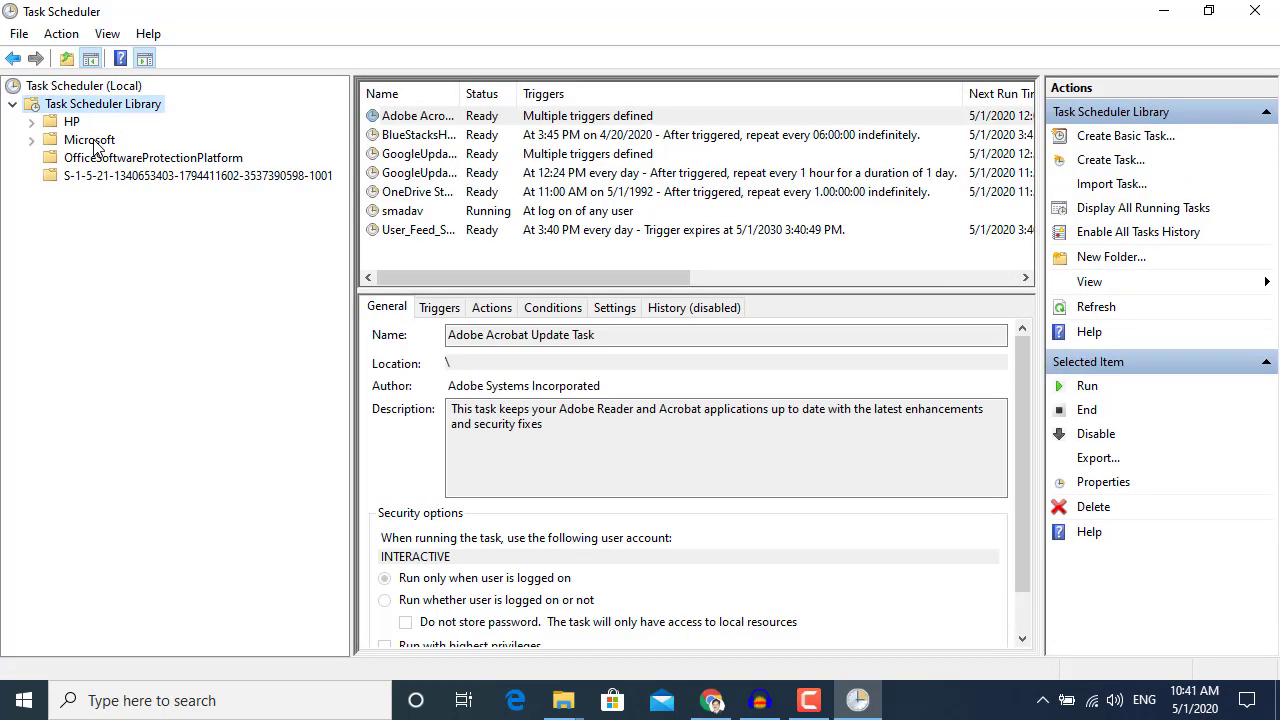
pyautogui.doubleClick(97, 145)
pyautogui.doubleClick(107, 176)
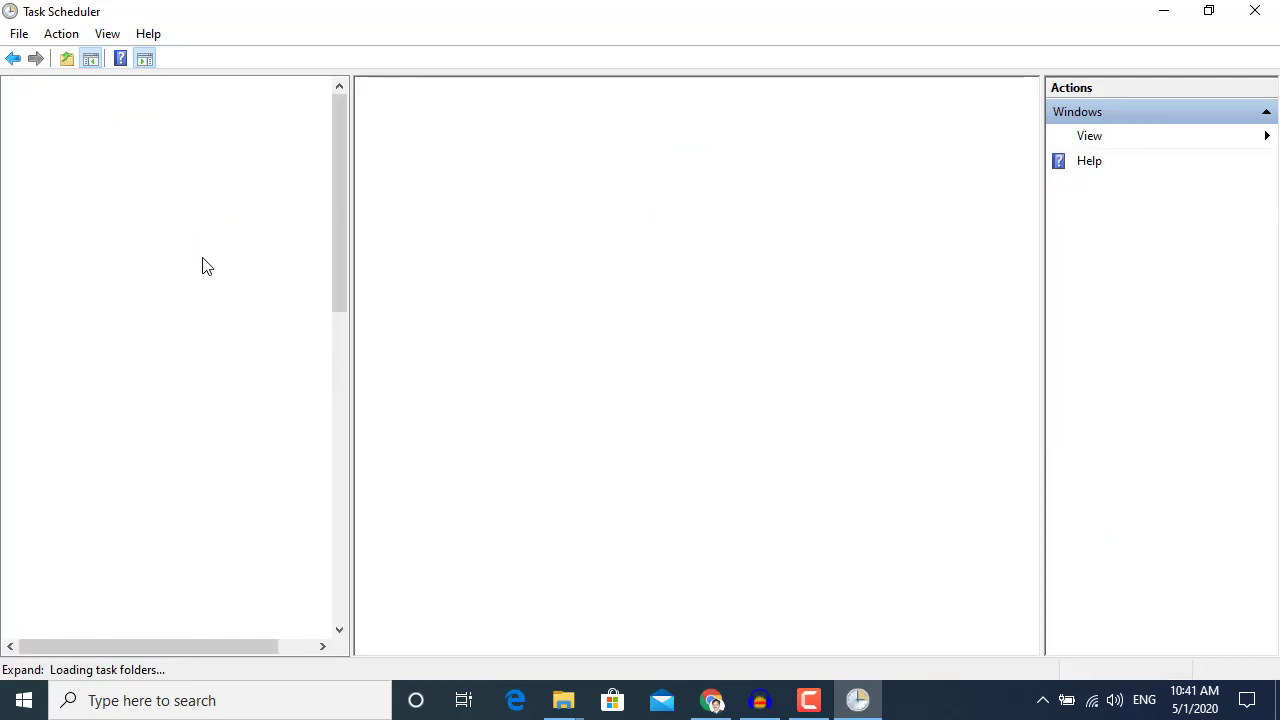
pyautogui.click(160, 428)
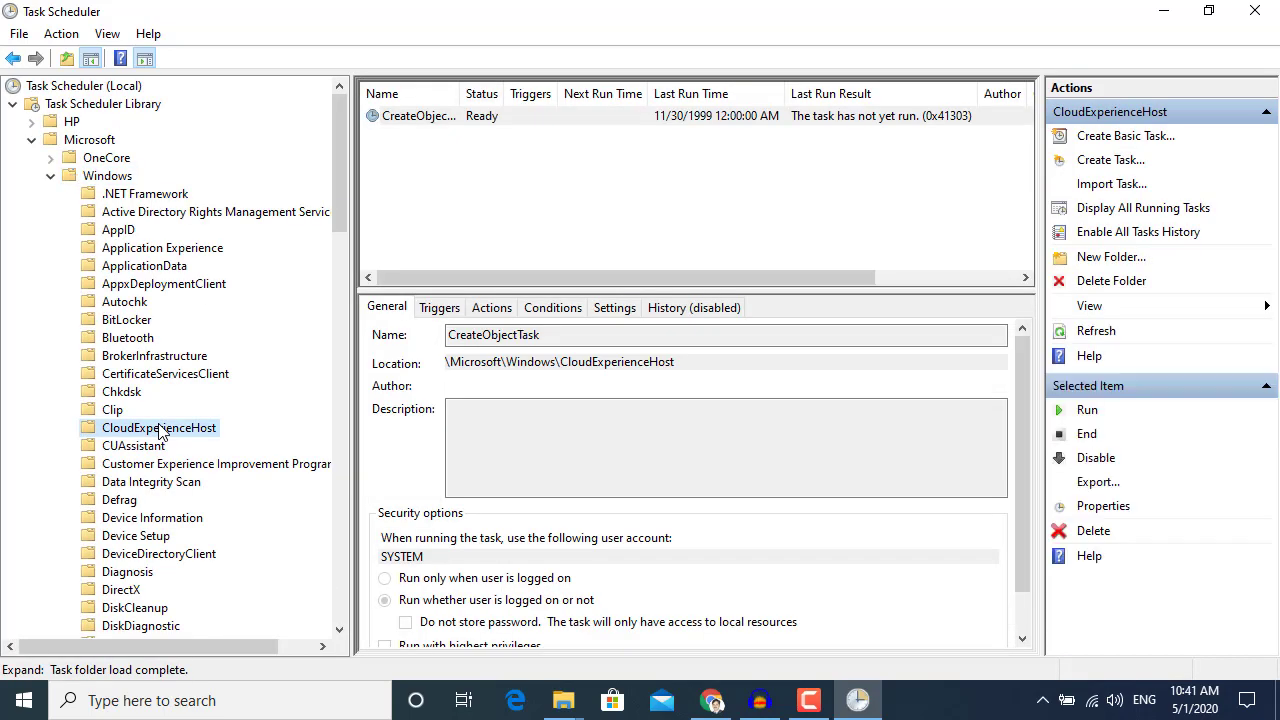
pyautogui.press('w')
pyautogui.scroll(-3, 162, 478)
pyautogui.scroll(-2, 185, 478)
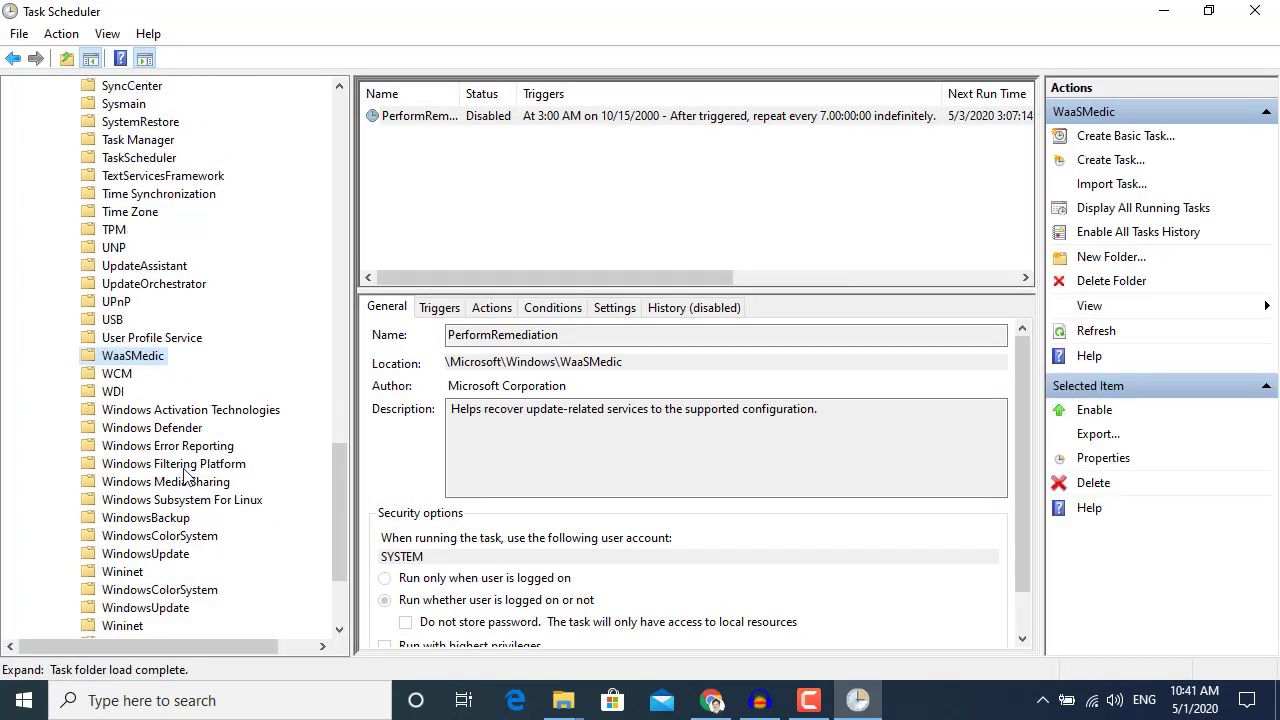
pyautogui.click(150, 554)
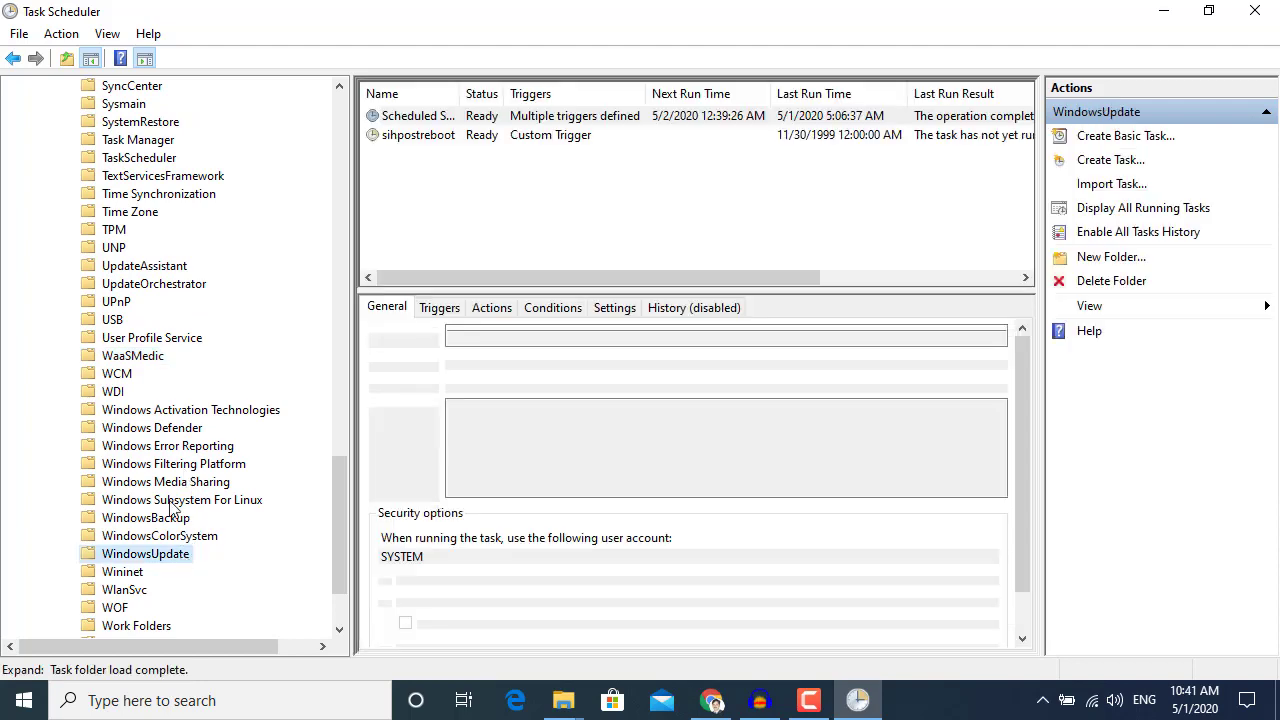
# Disable the Scheduled Start and sihpostreboot tasks in the WindowsUpdate folder
pyautogui.rightClick(435, 116)
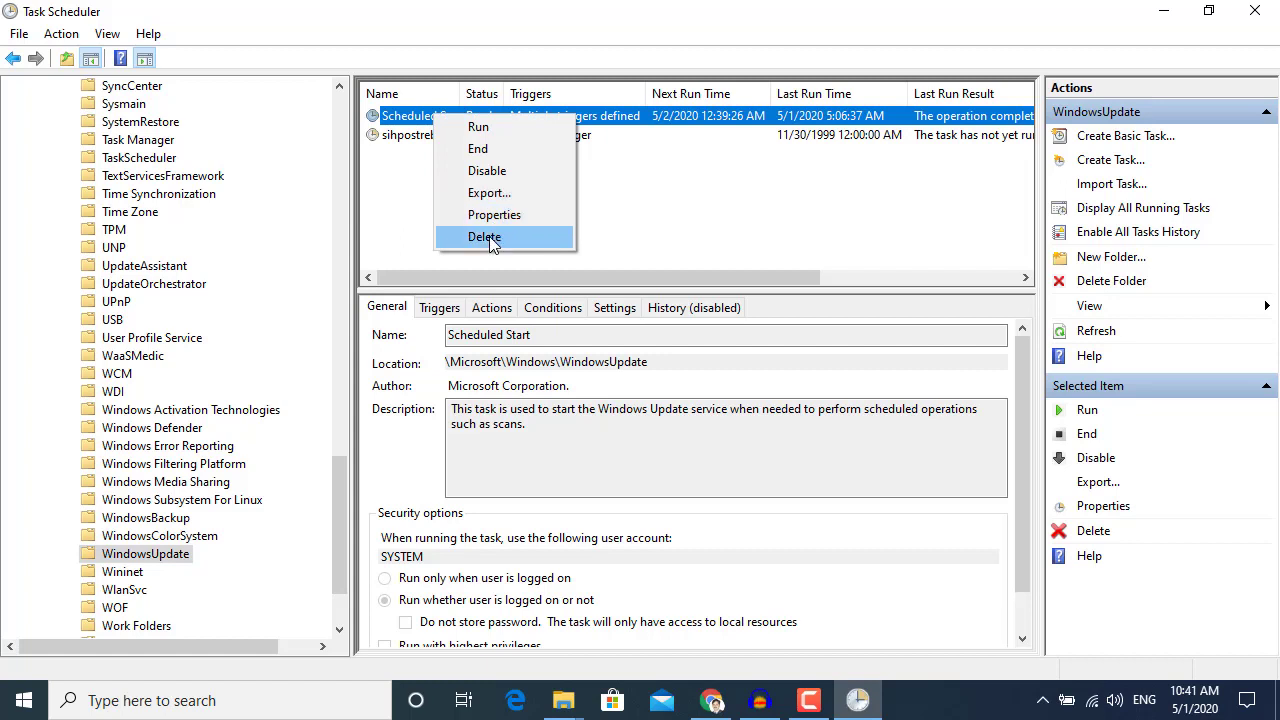
pyautogui.click(474, 171)
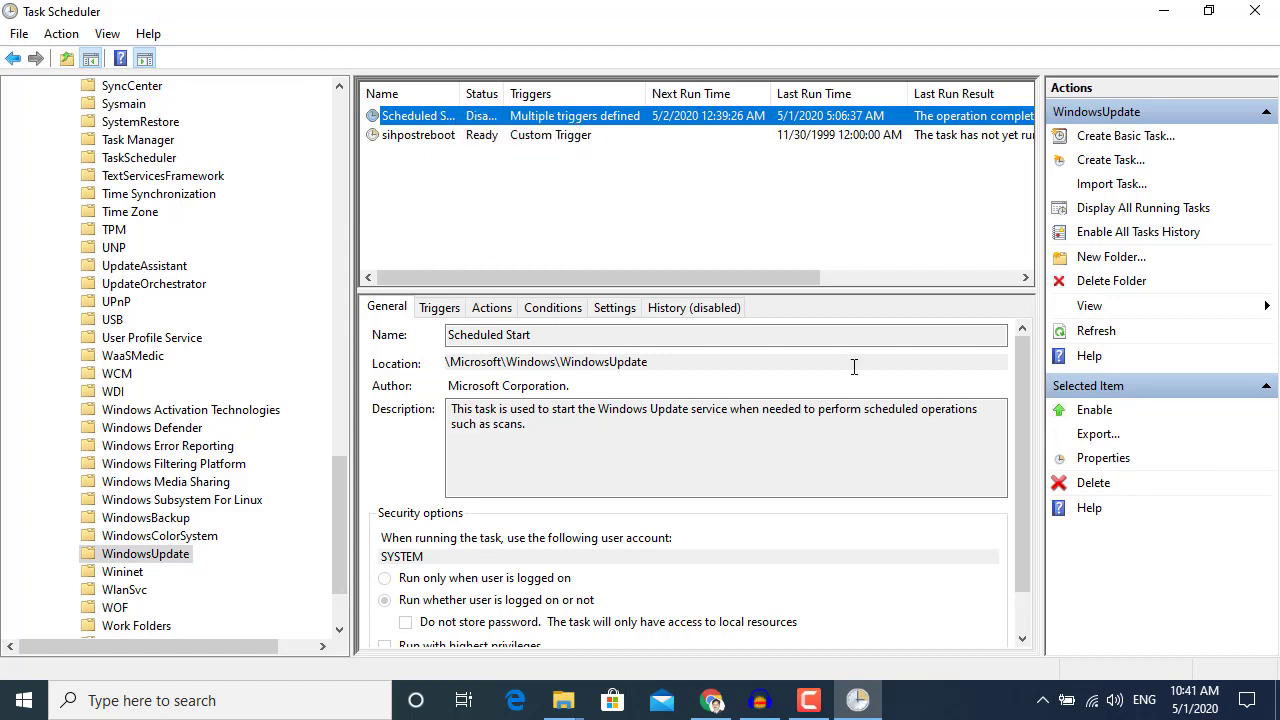
pyautogui.click(432, 143)
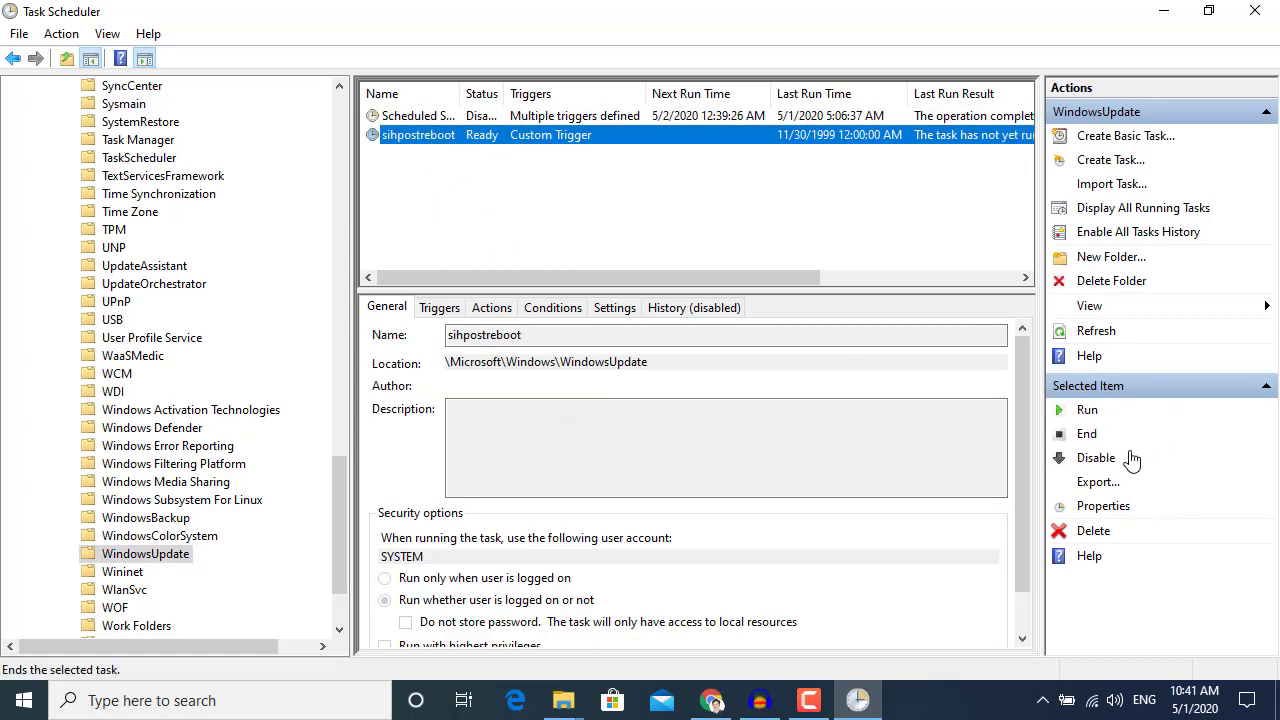
pyautogui.click(1094, 463)
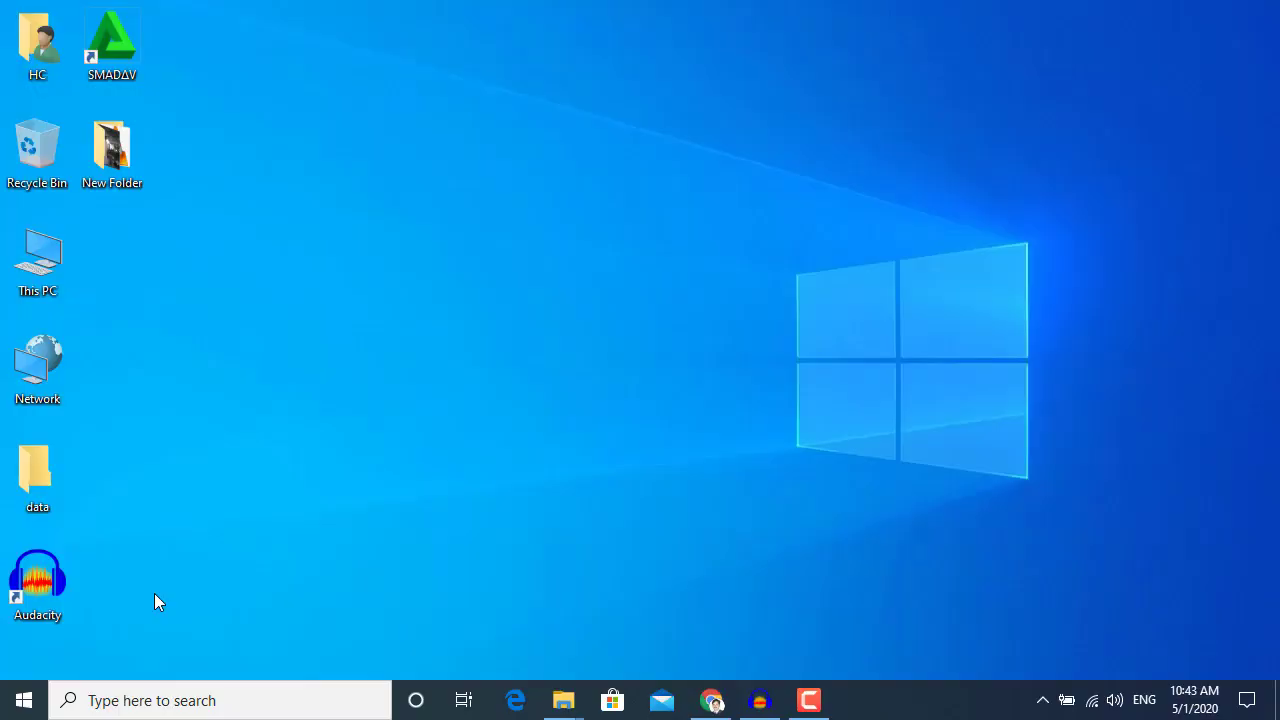
# Open Control Panel and go to Programs and Features
pyautogui.click(4, 711)
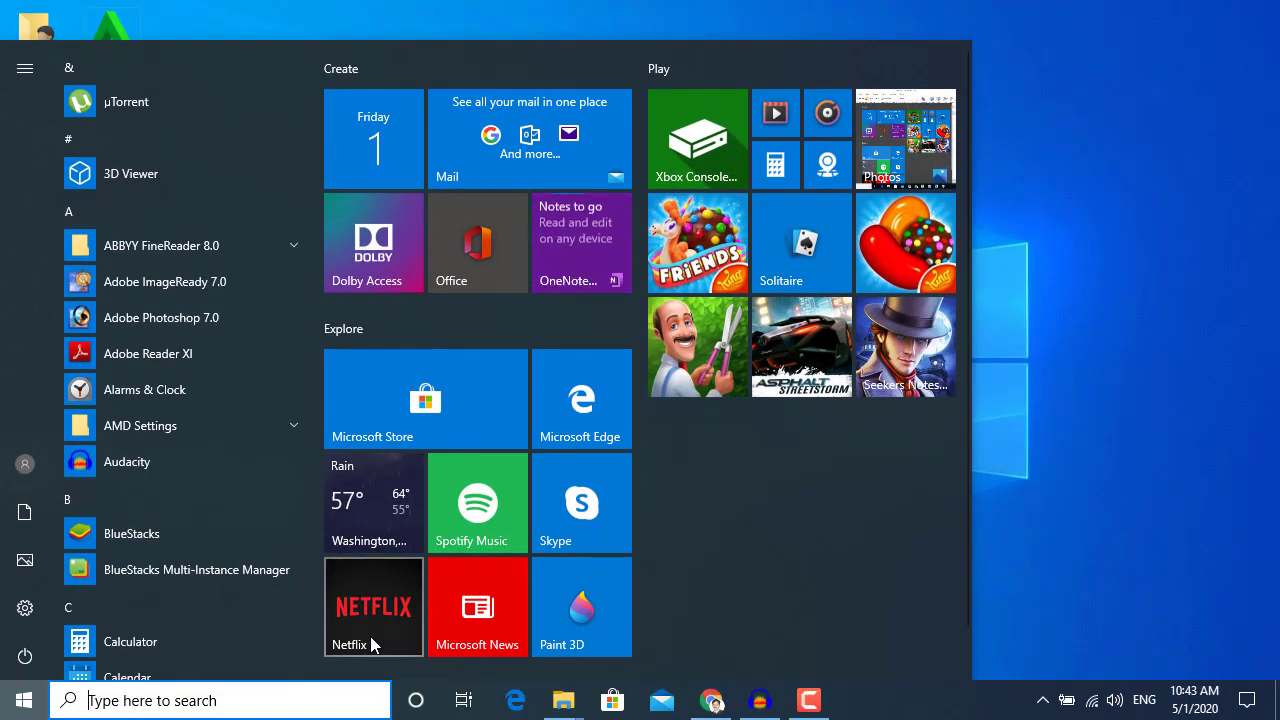
pyautogui.write('caon')
pyautogui.press('Return')
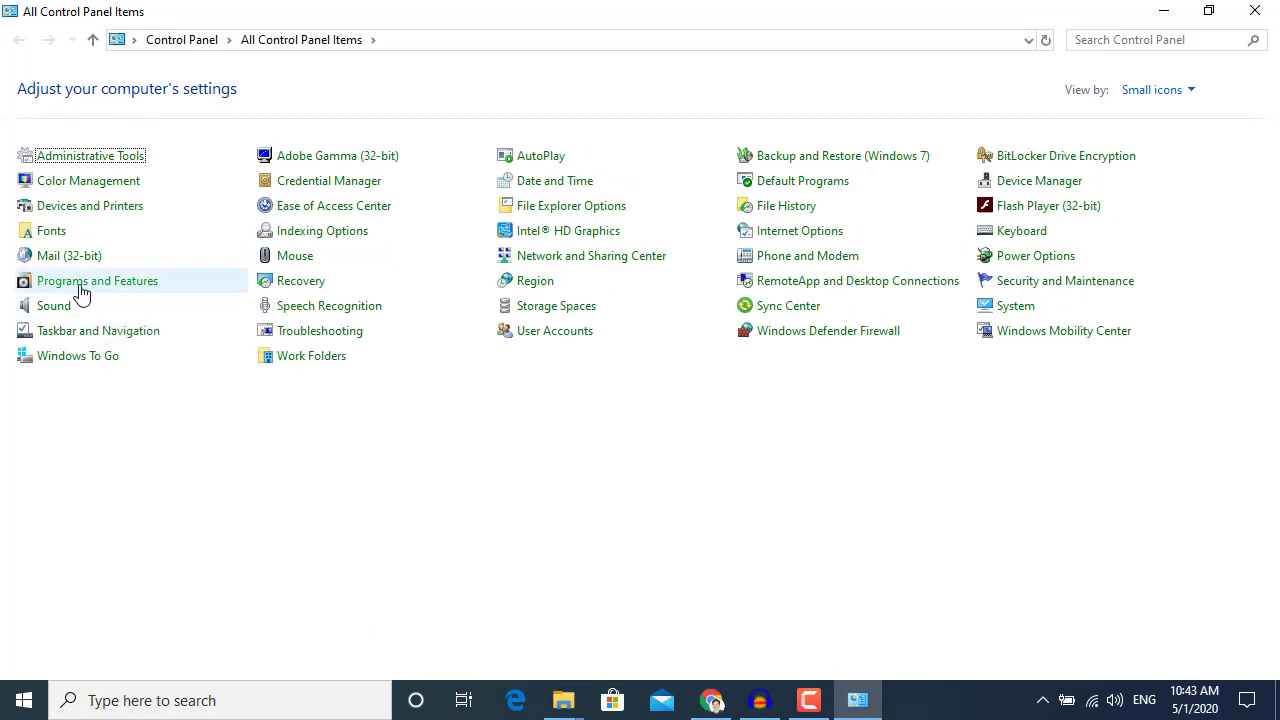
pyautogui.click(88, 284)
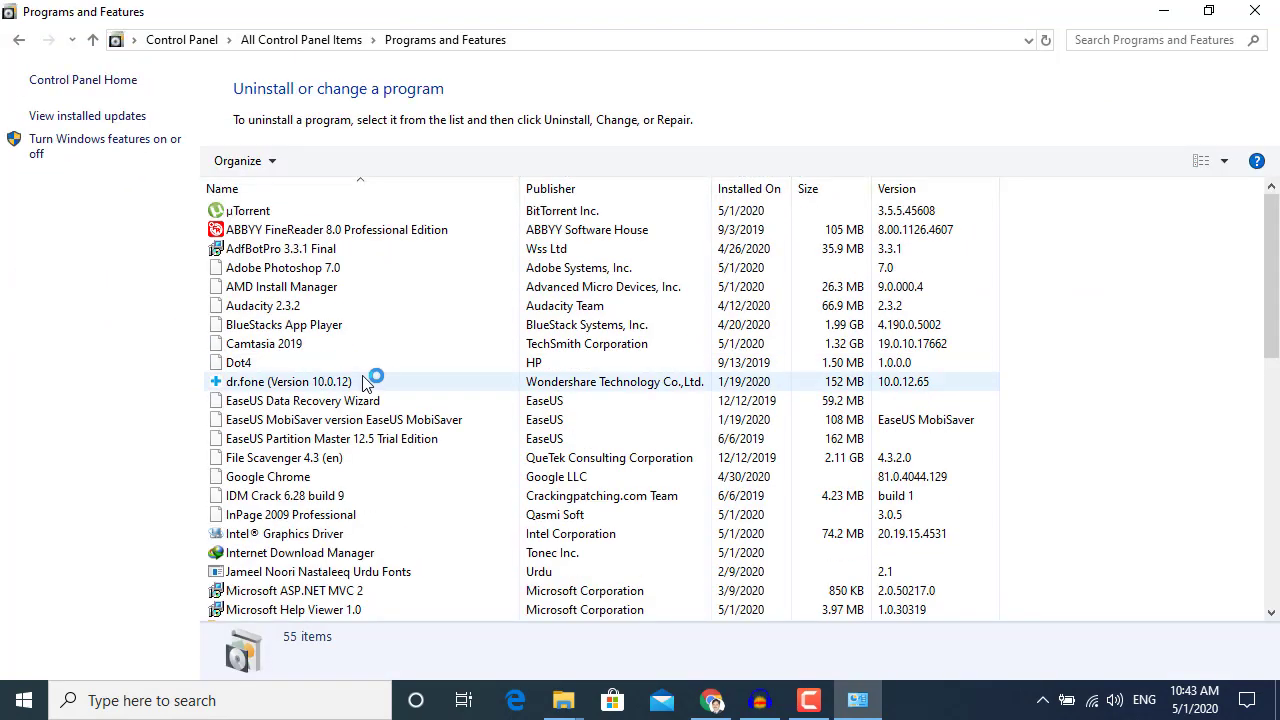
# Look through the installed programs for Windows 10 Upgrade Assistant and check the uninstall option on a listed program
pyautogui.scroll(-5, 390, 390)
pyautogui.scroll(-8, 405, 398)
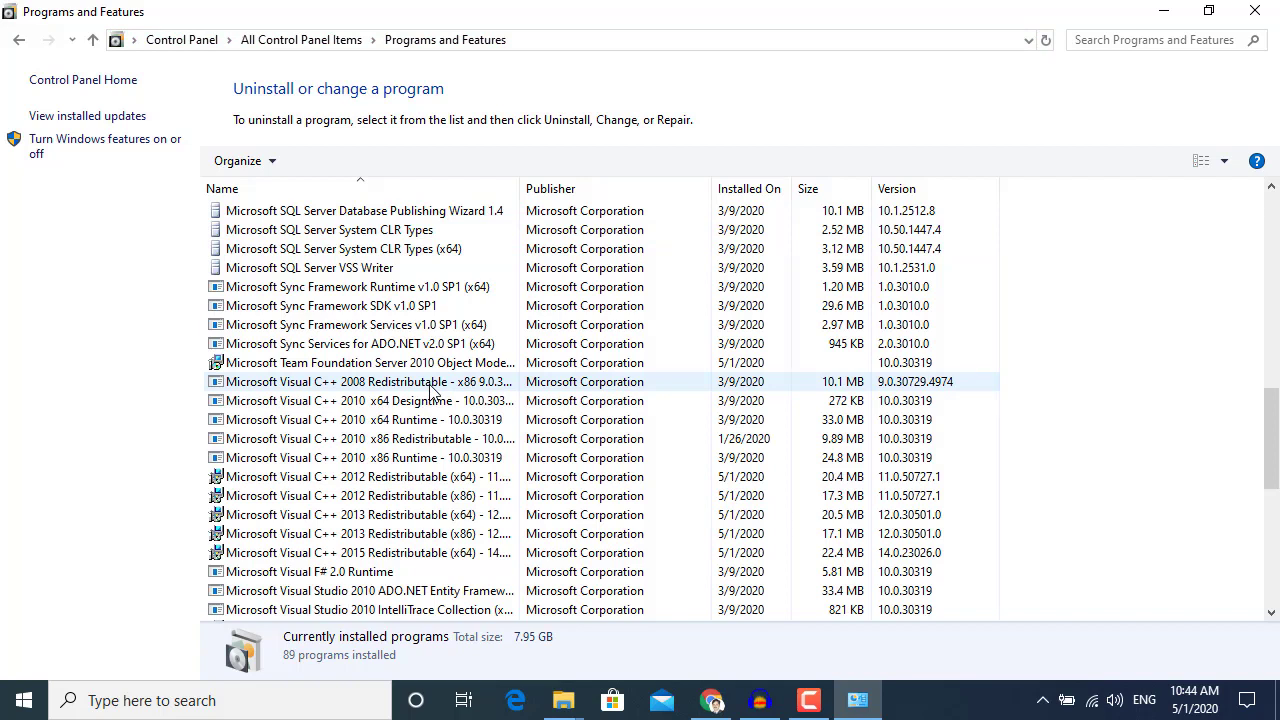
pyautogui.click(430, 386)
pyautogui.rightClick(430, 388)
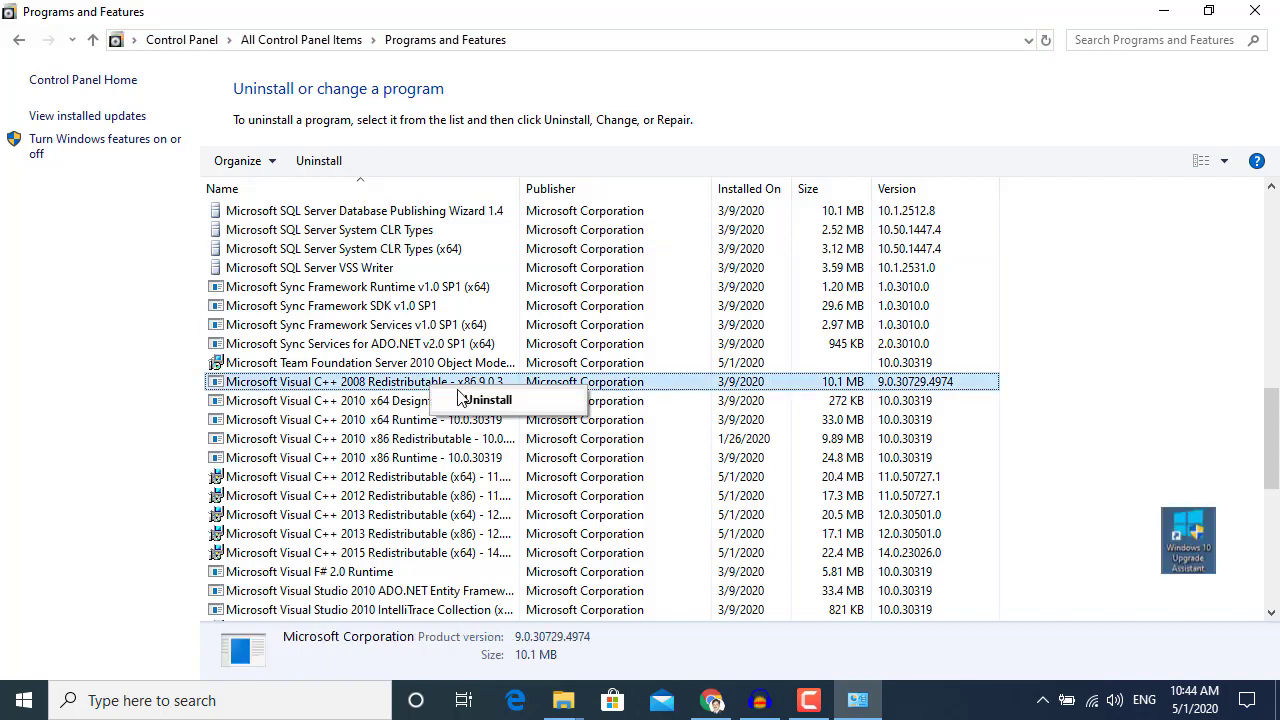
pyautogui.click(583, 270)
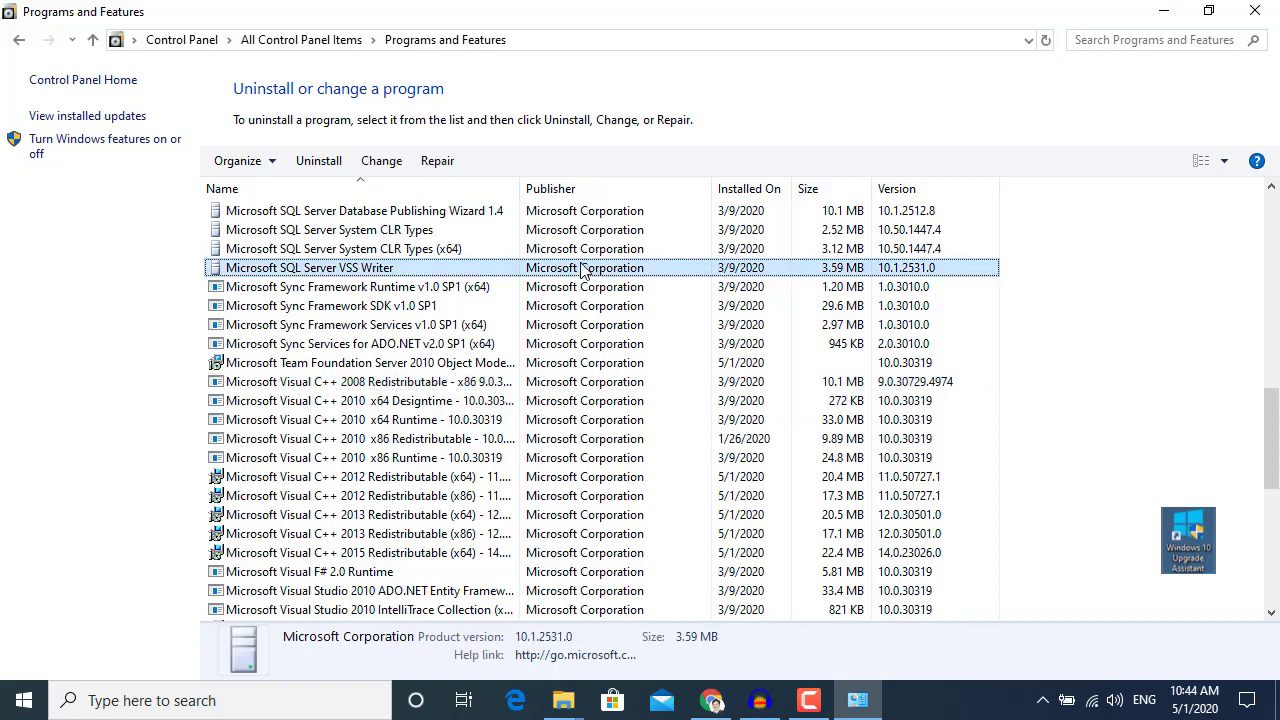
pyautogui.scroll(10, 583, 270)
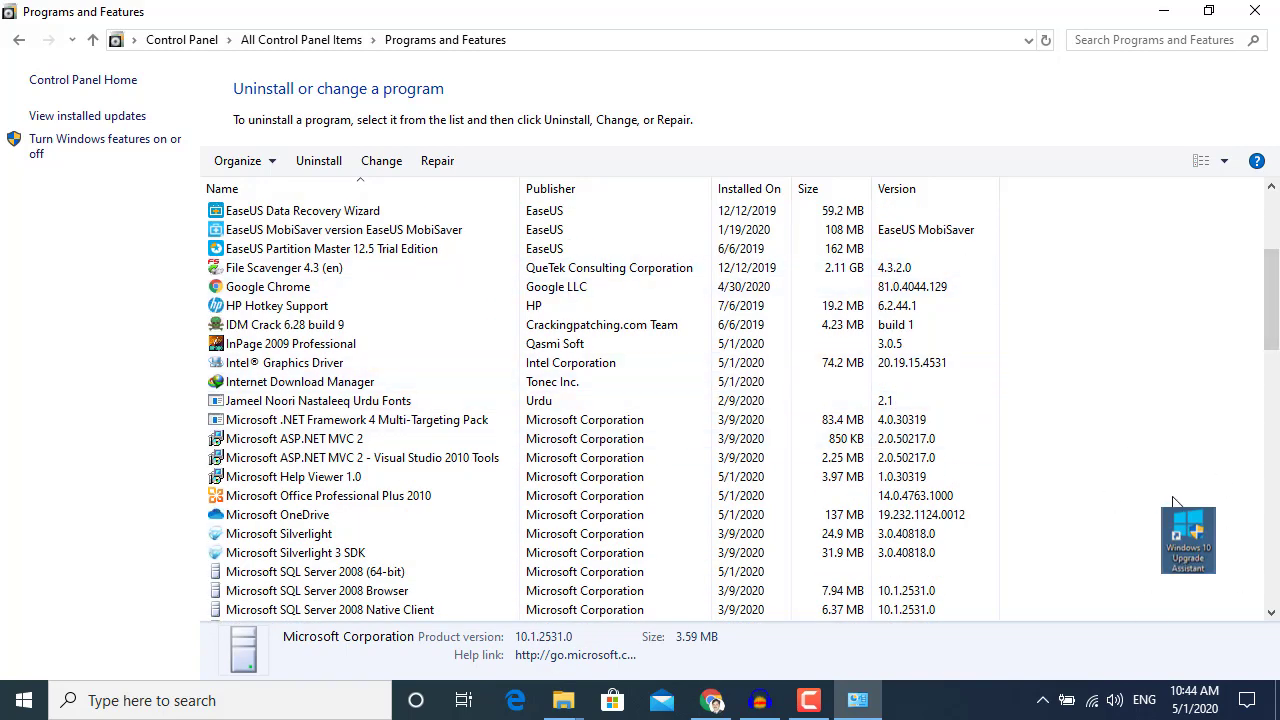
# Close Programs and Features and open the Registry Editor
pyautogui.click(1254, 12)
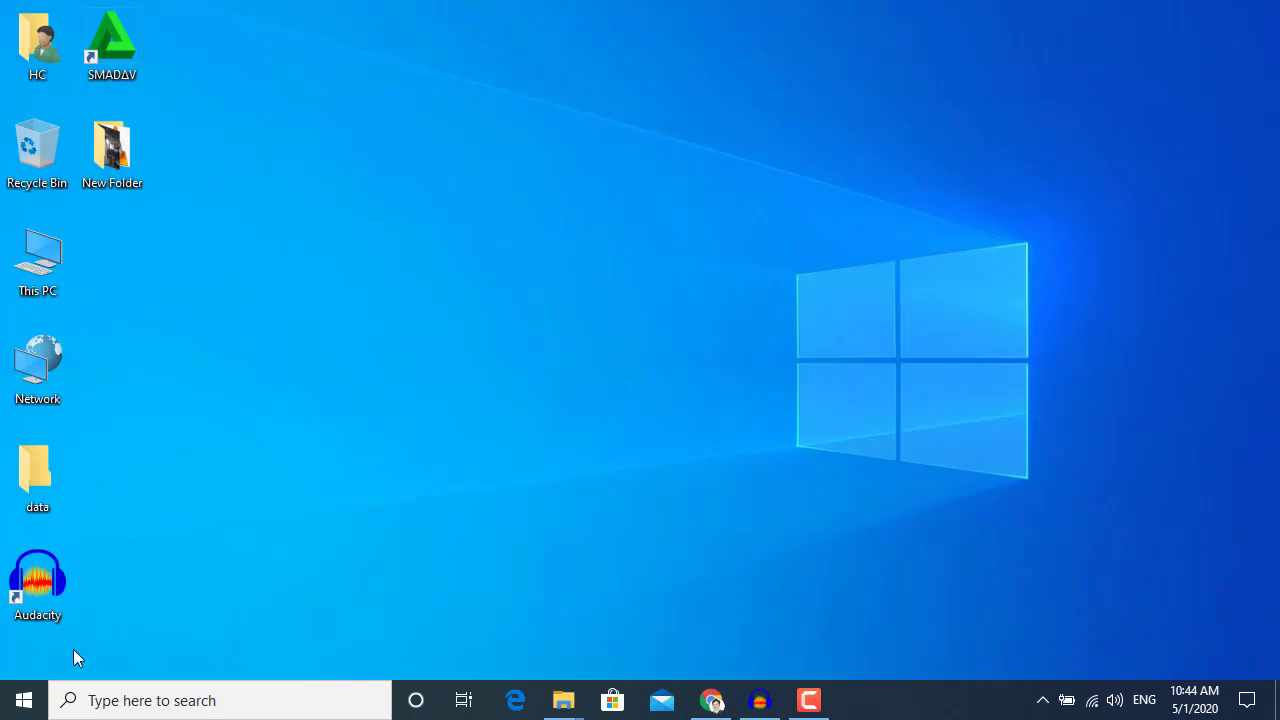
pyautogui.click(22, 700)
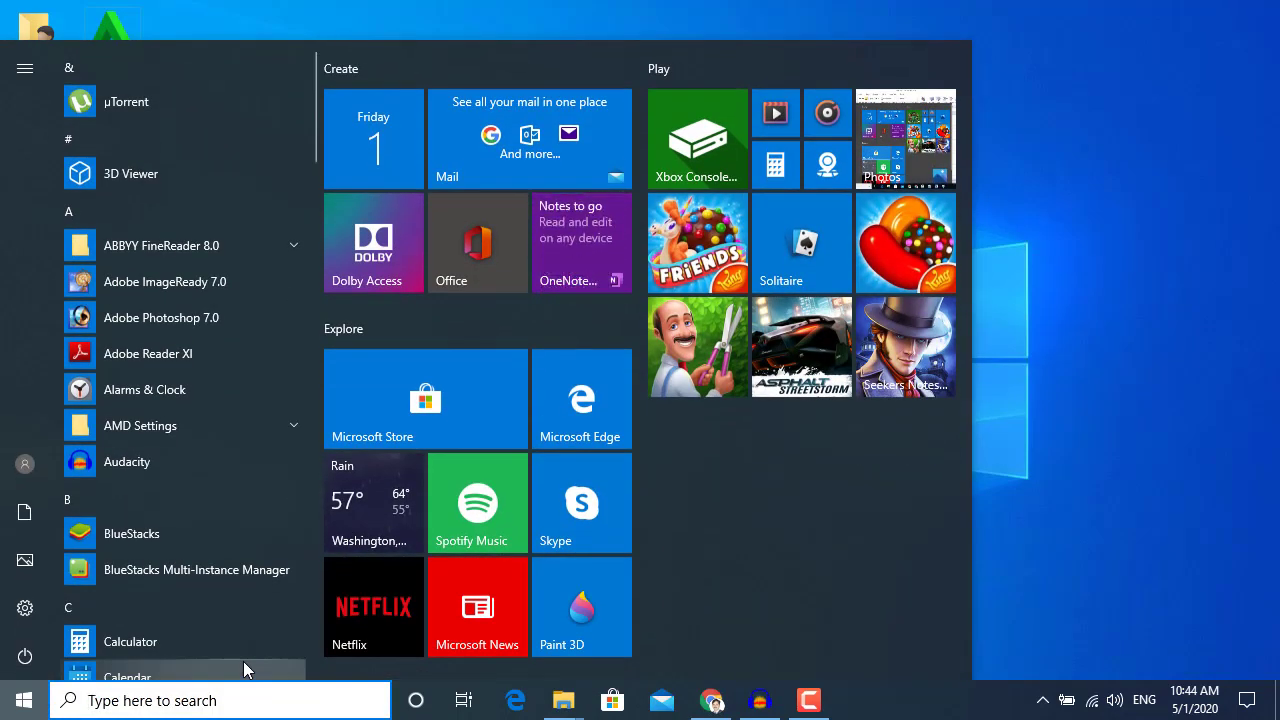
pyautogui.write('re')
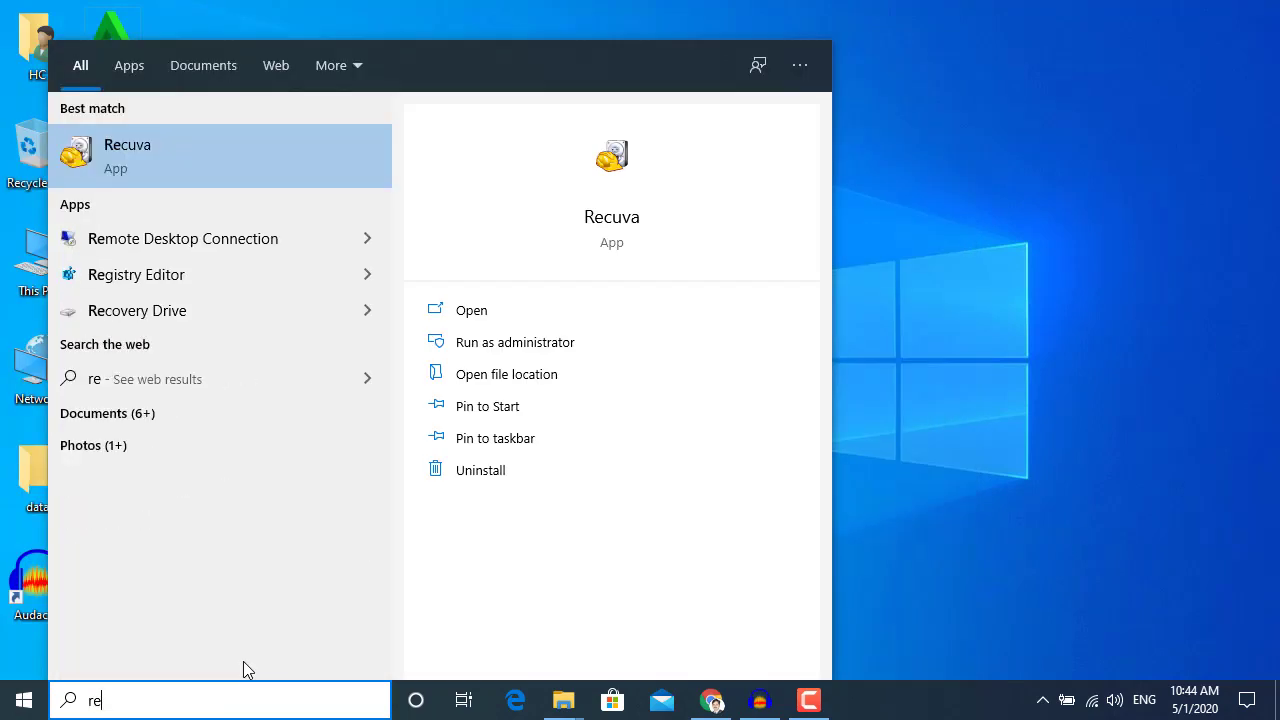
pyautogui.write('ge')
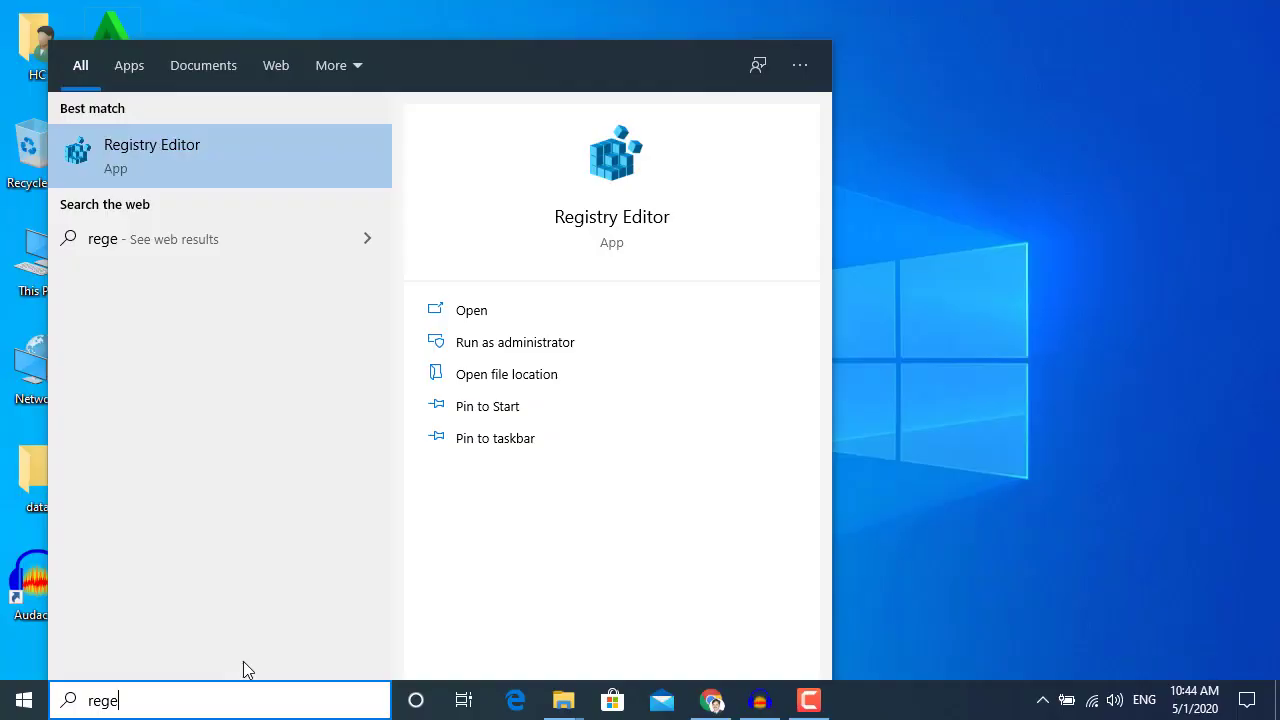
pyautogui.press('Return')
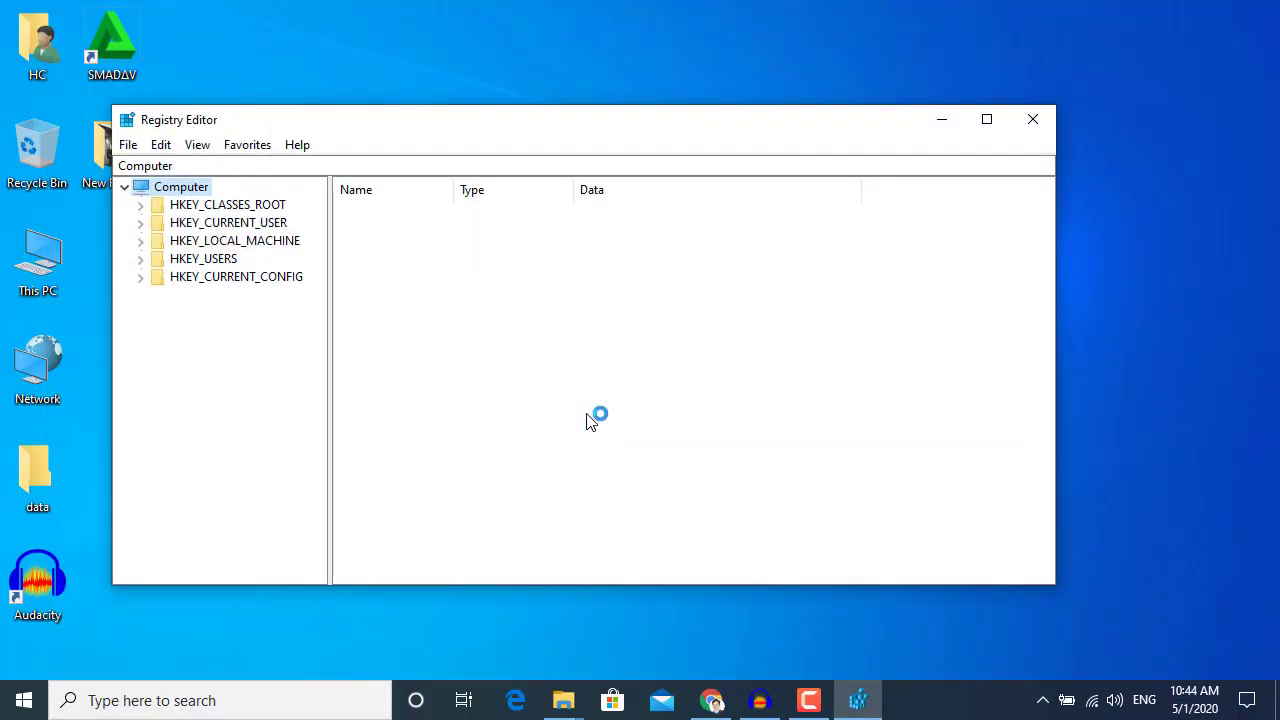
# Expand the registry tree to HKEY_LOCAL_MACHINE\SOFTWARE\Policies\Microsoft\Windows
pyautogui.doubleClick(231, 243)
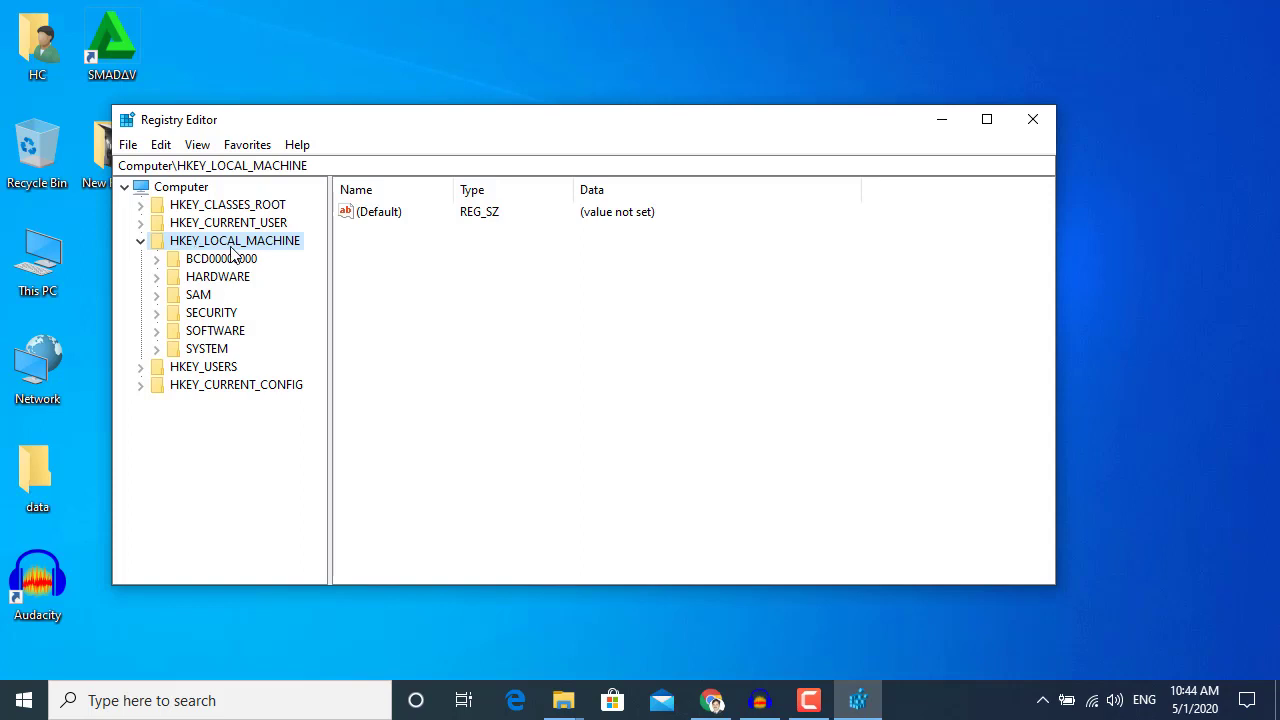
pyautogui.doubleClick(229, 334)
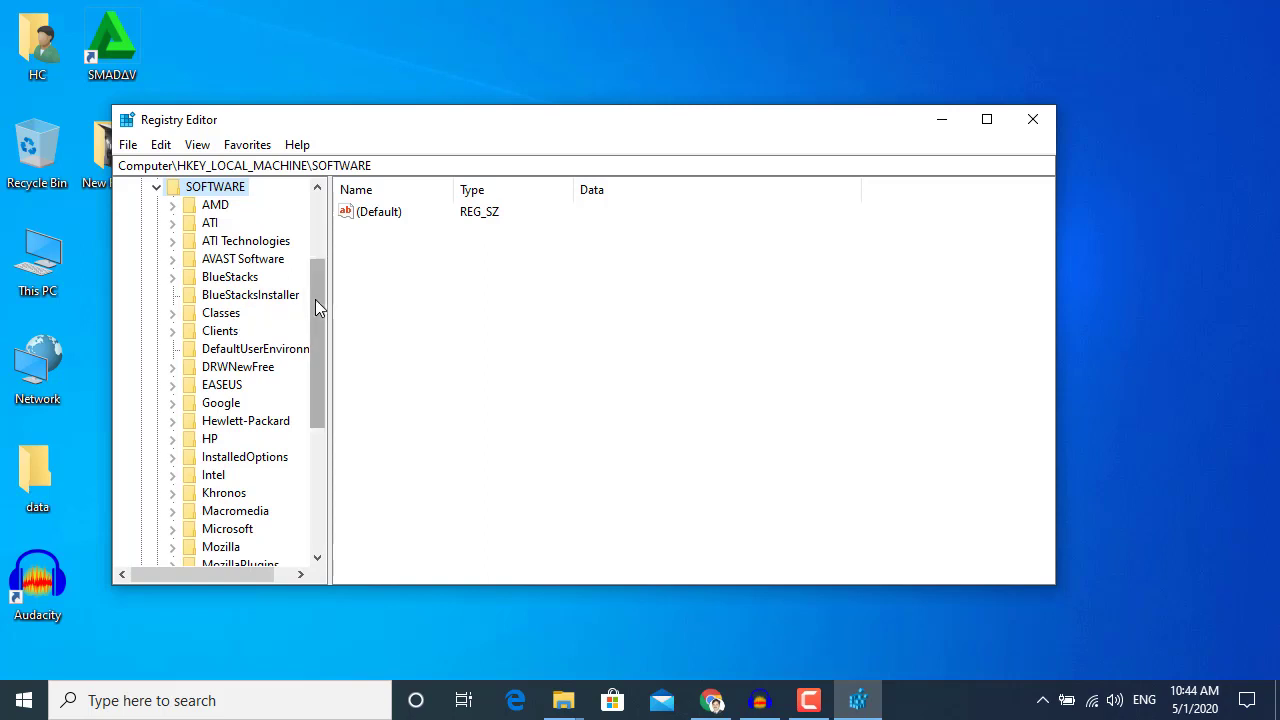
pyautogui.moveTo(317, 309); pyautogui.dragTo(324, 418)
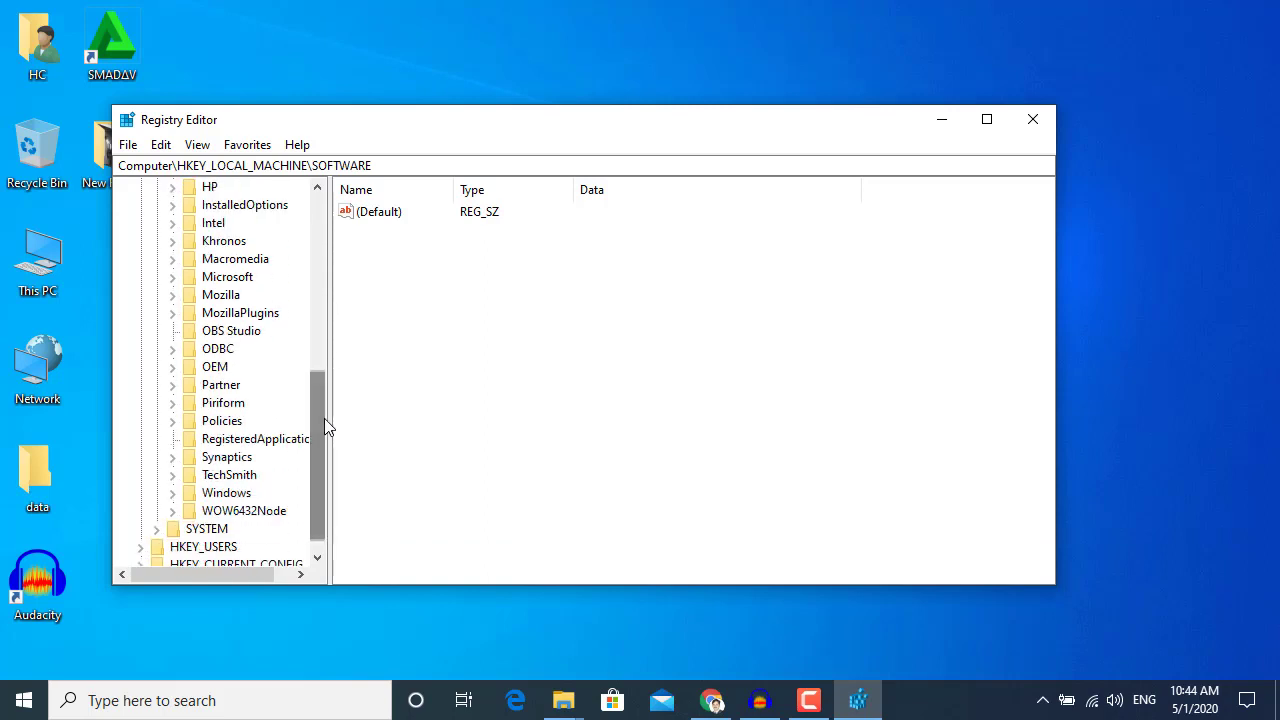
pyautogui.click(241, 422)
pyautogui.doubleClick(241, 422)
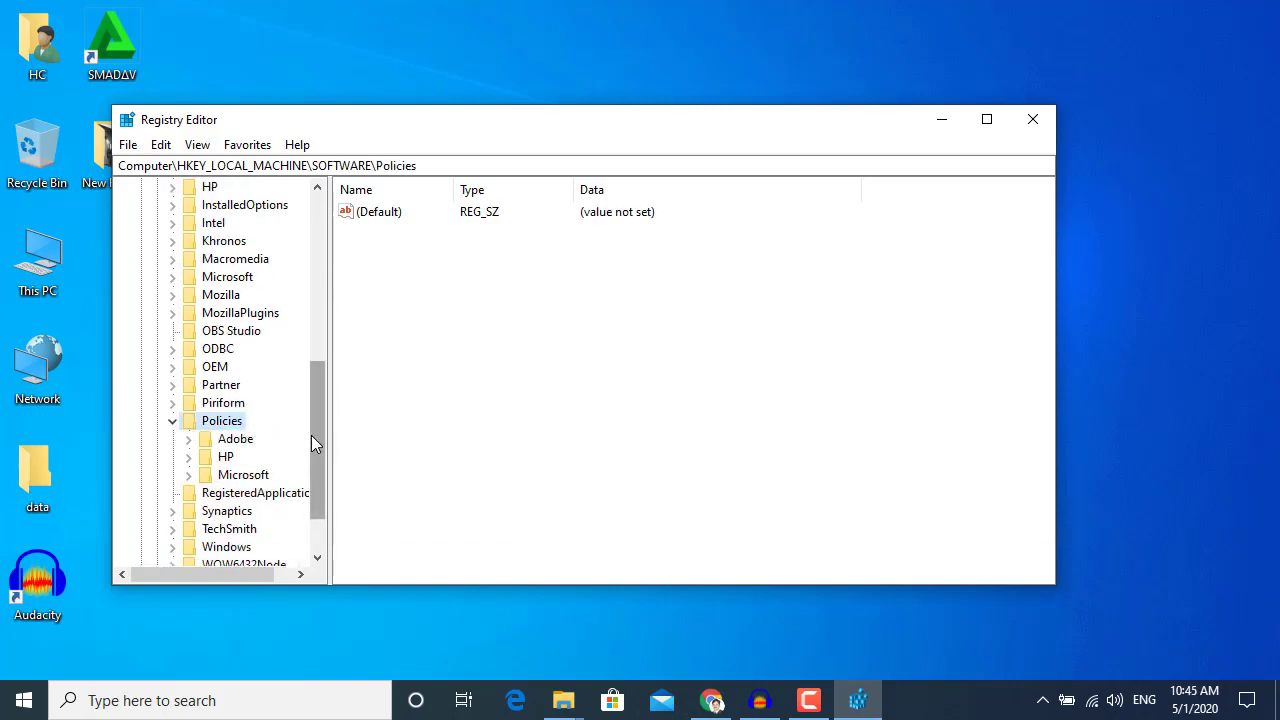
pyautogui.doubleClick(252, 476)
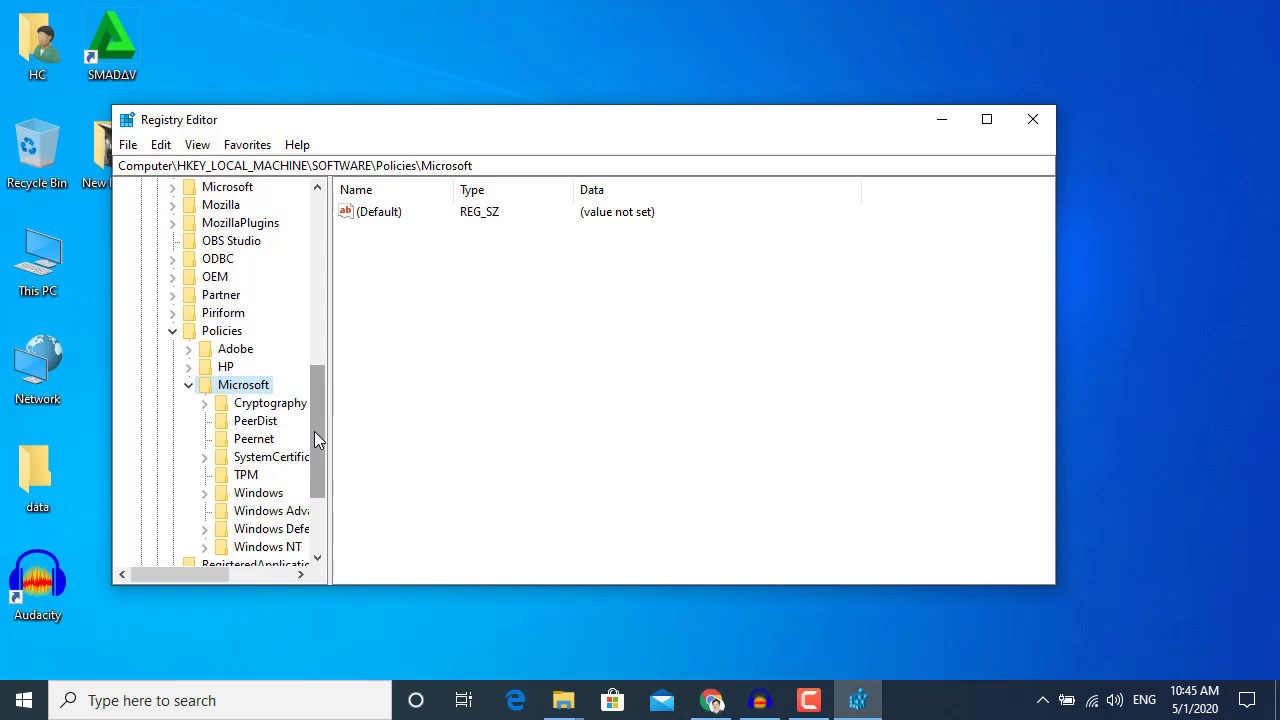
pyautogui.moveTo(314, 431); pyautogui.dragTo(322, 460)
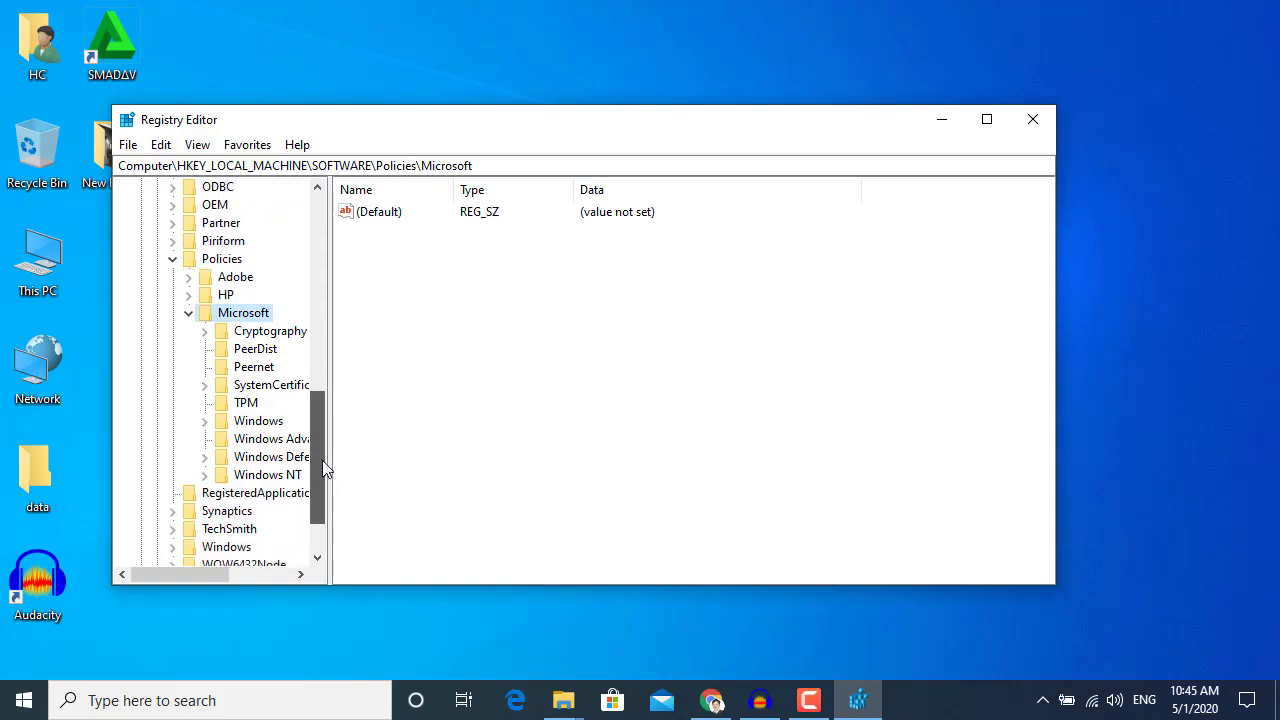
pyautogui.doubleClick(276, 428)
pyautogui.rightClick(272, 228)
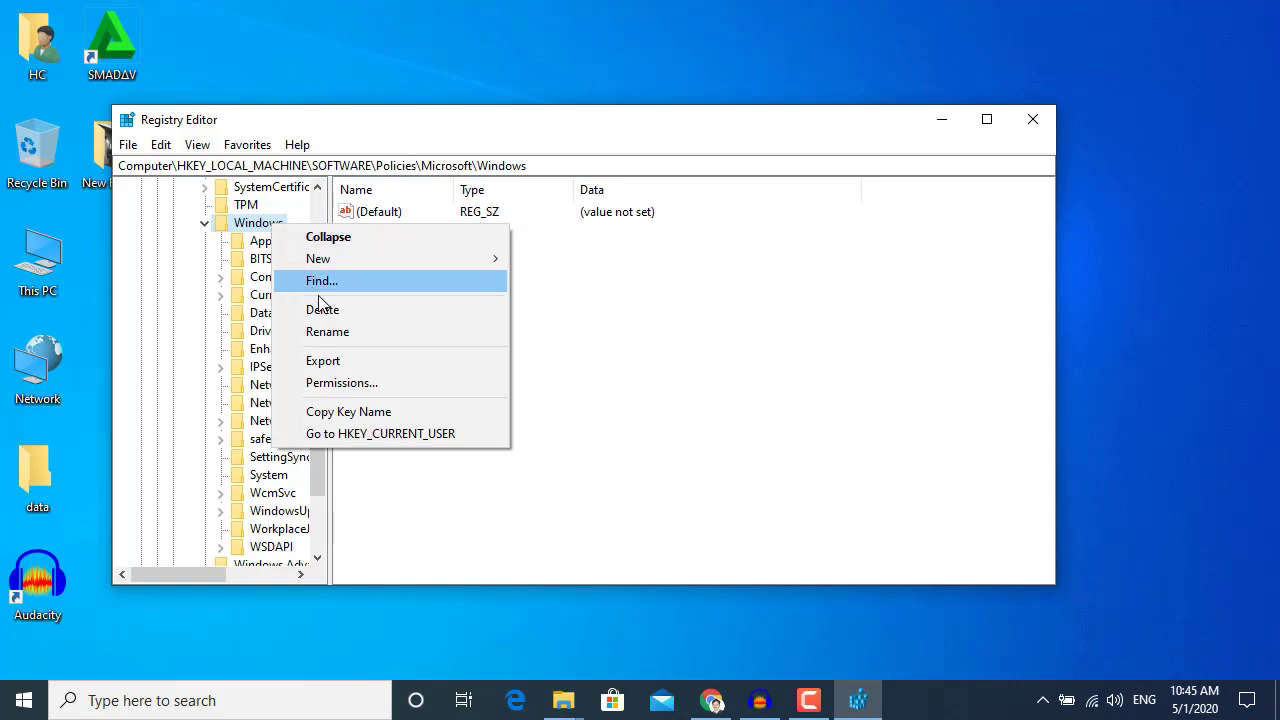
pyautogui.moveTo(348, 262)
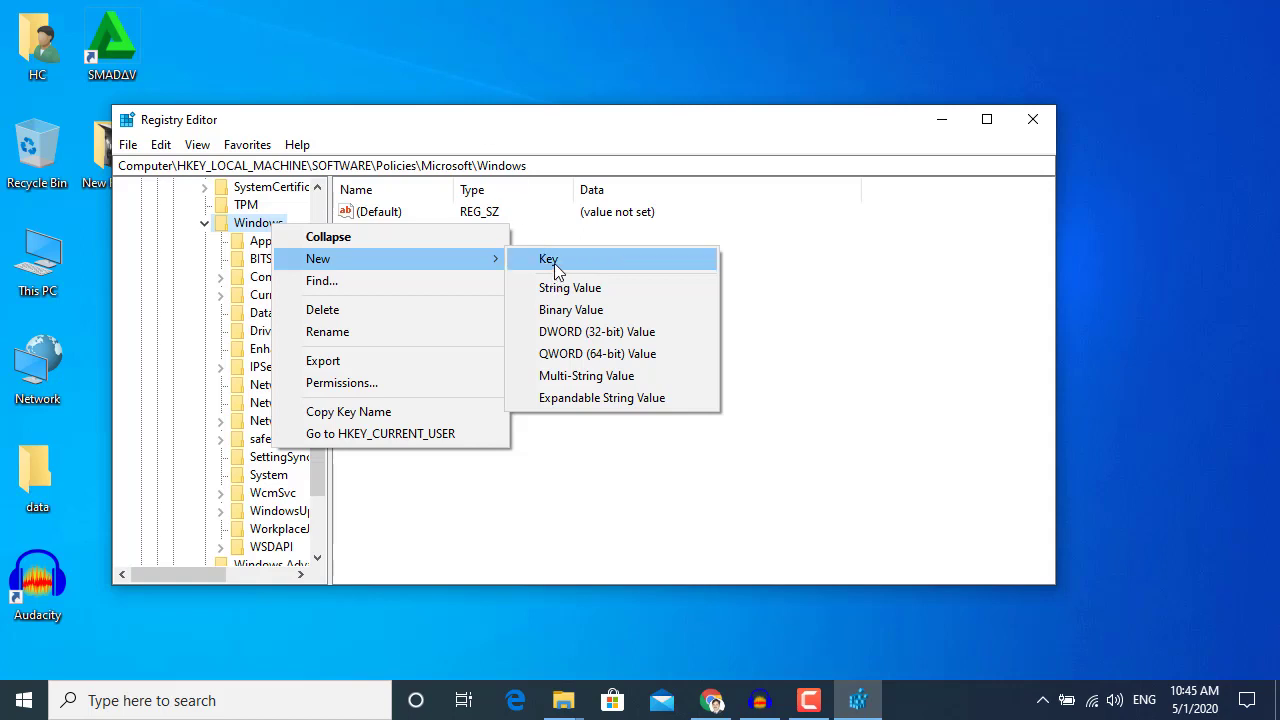
pyautogui.click(315, 474)
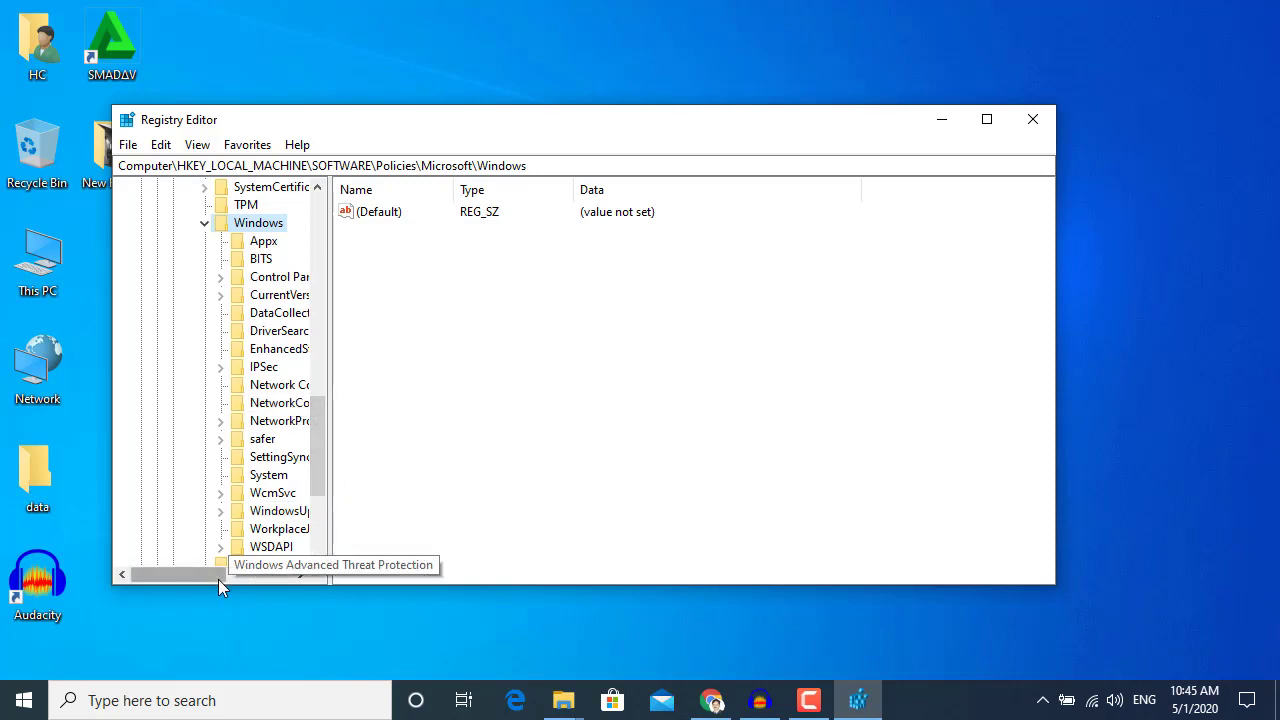
# Expand the WindowsUpdate key under Windows and open its AU subkey
pyautogui.moveTo(218, 579); pyautogui.dragTo(244, 572)
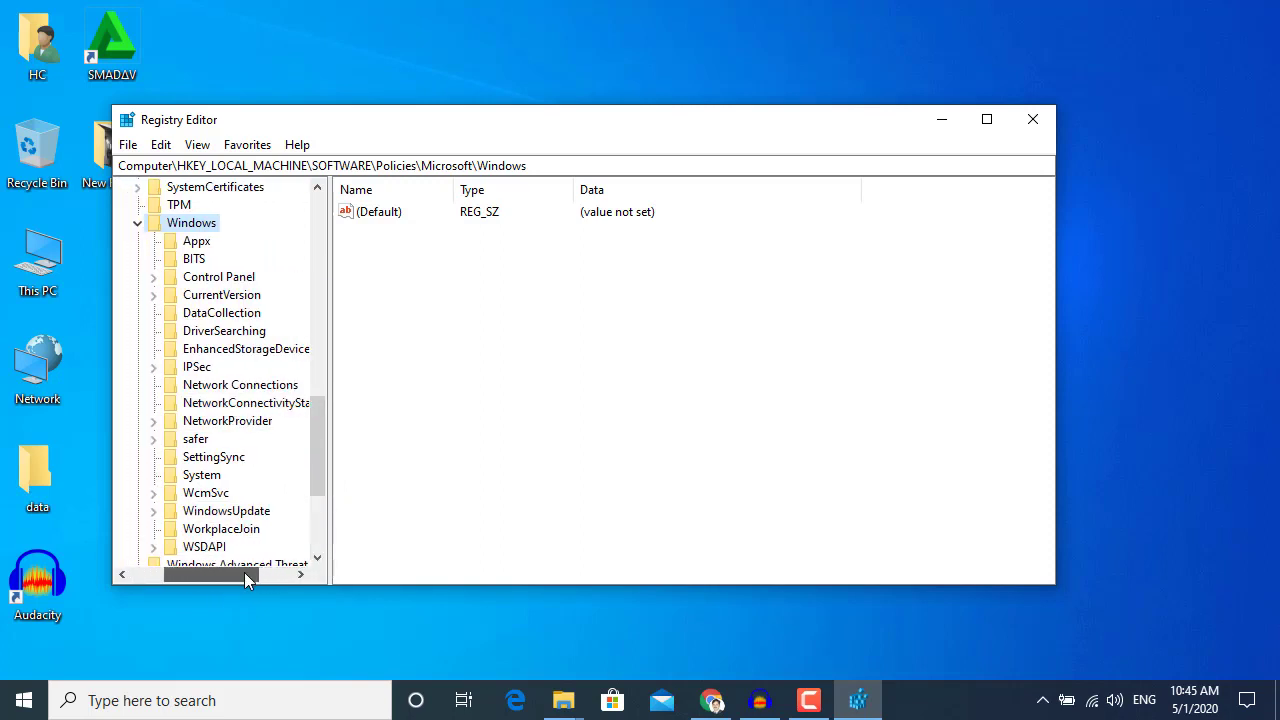
pyautogui.click(243, 514)
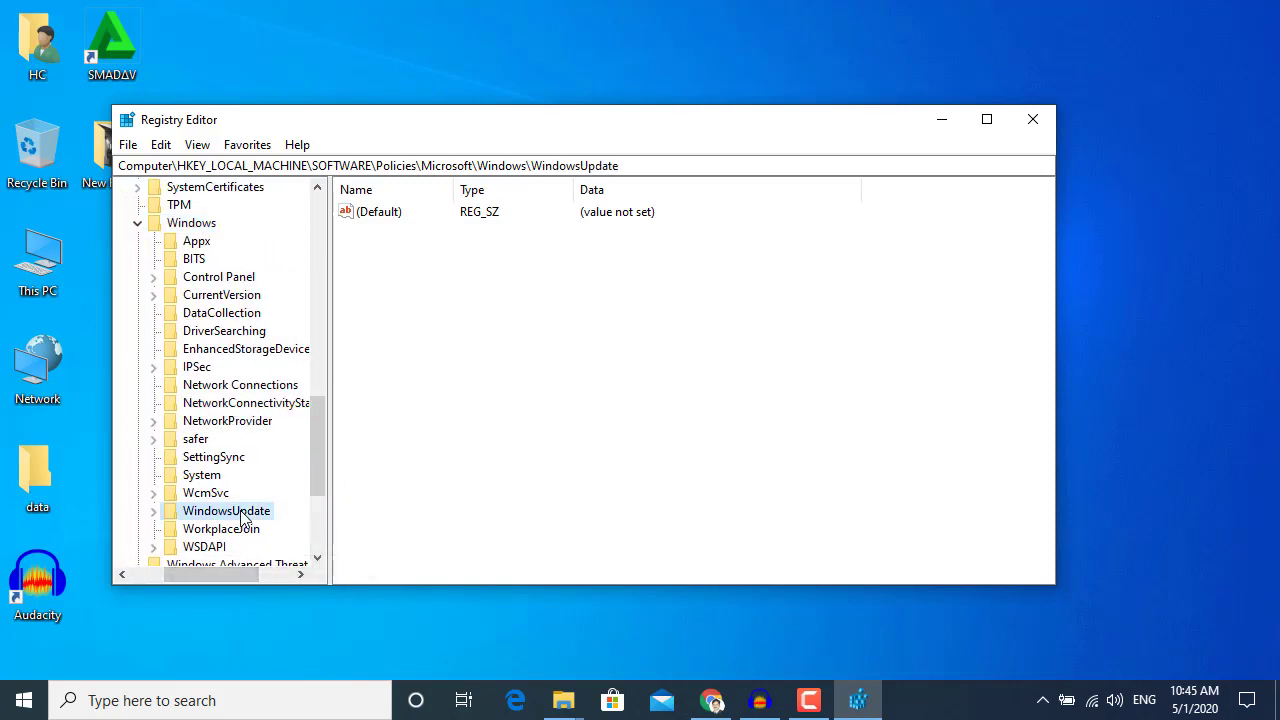
pyautogui.doubleClick(243, 514)
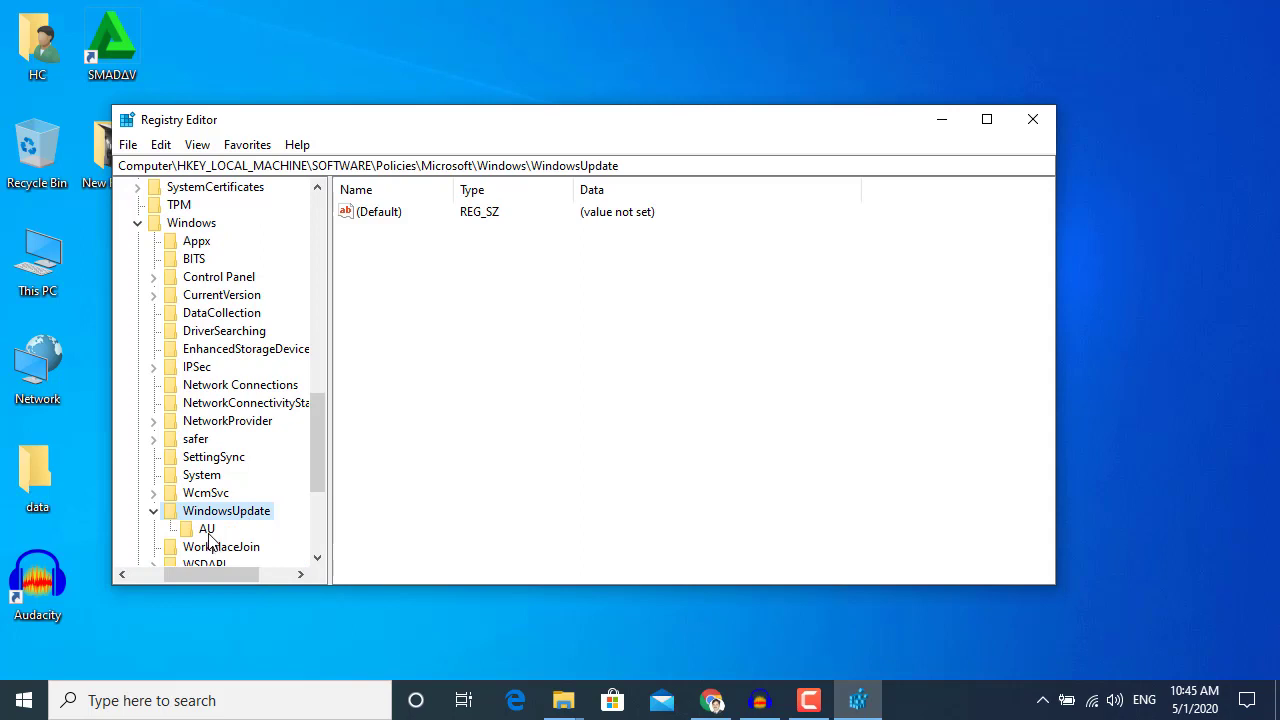
pyautogui.rightClick(222, 513)
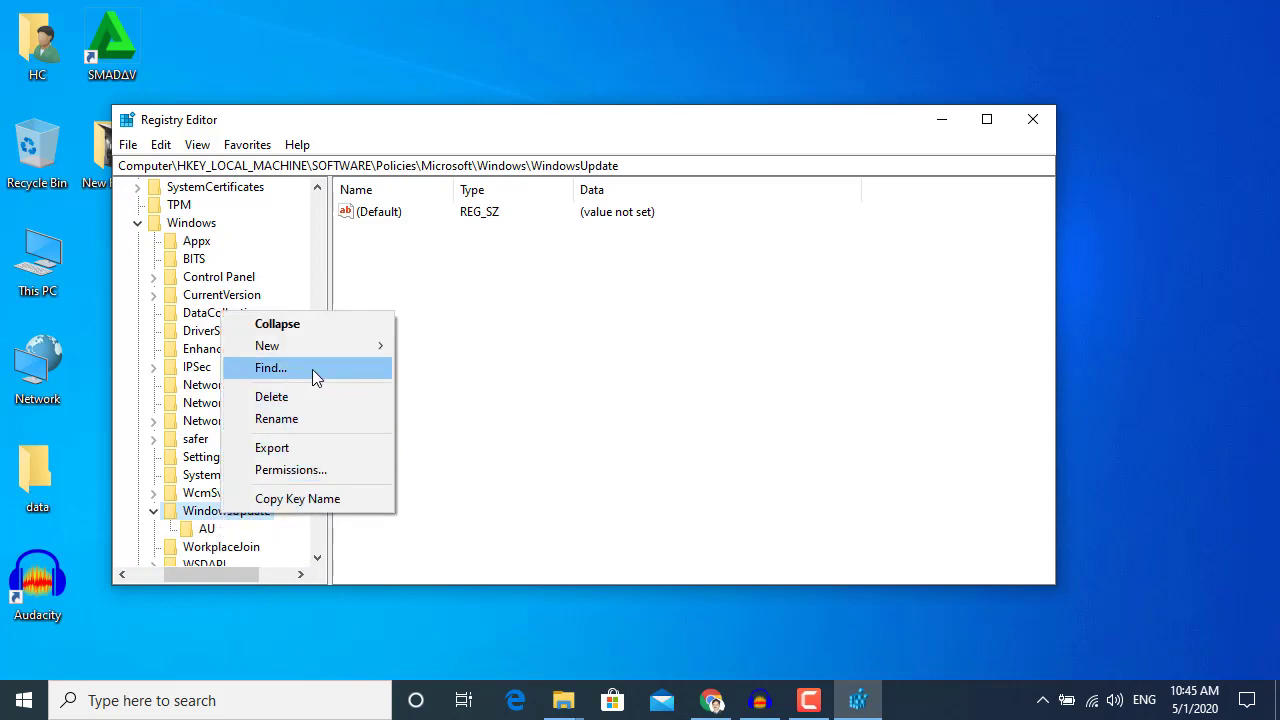
pyautogui.moveTo(320, 352)
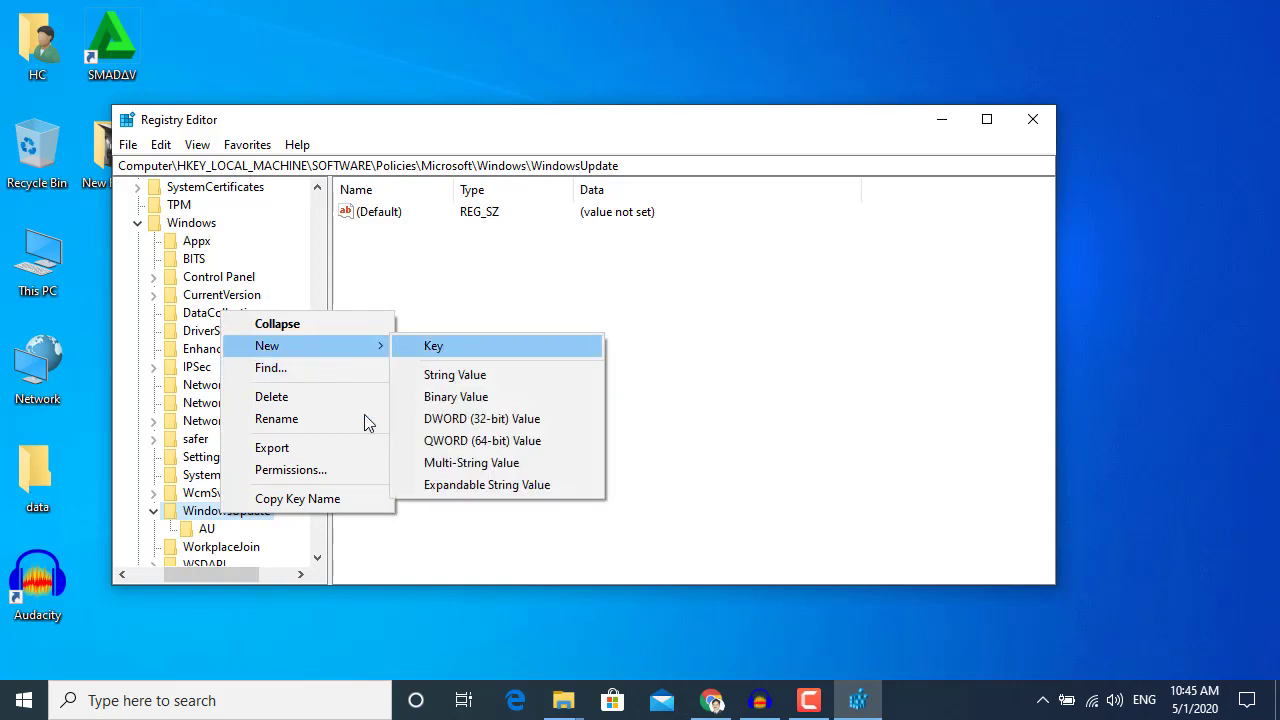
pyautogui.click(210, 530)
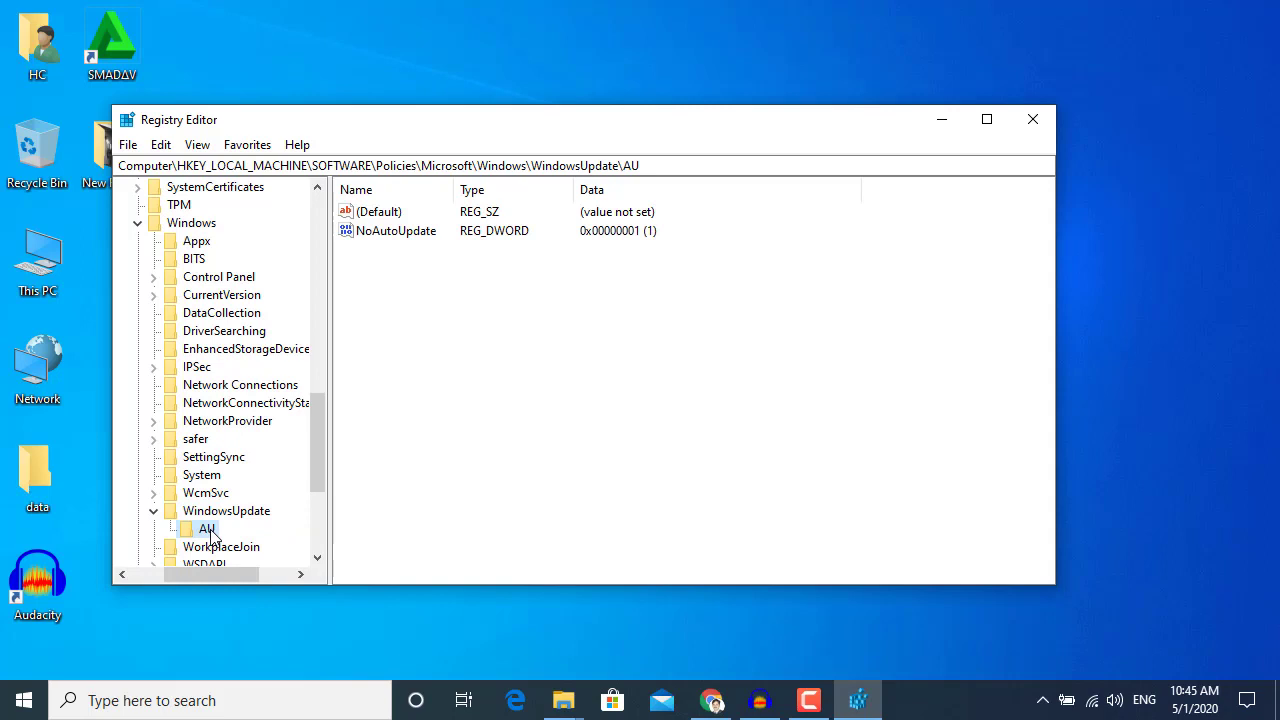
# Set the value data of NoAutoUpdate in the AU key to 0
pyautogui.doubleClick(392, 231)
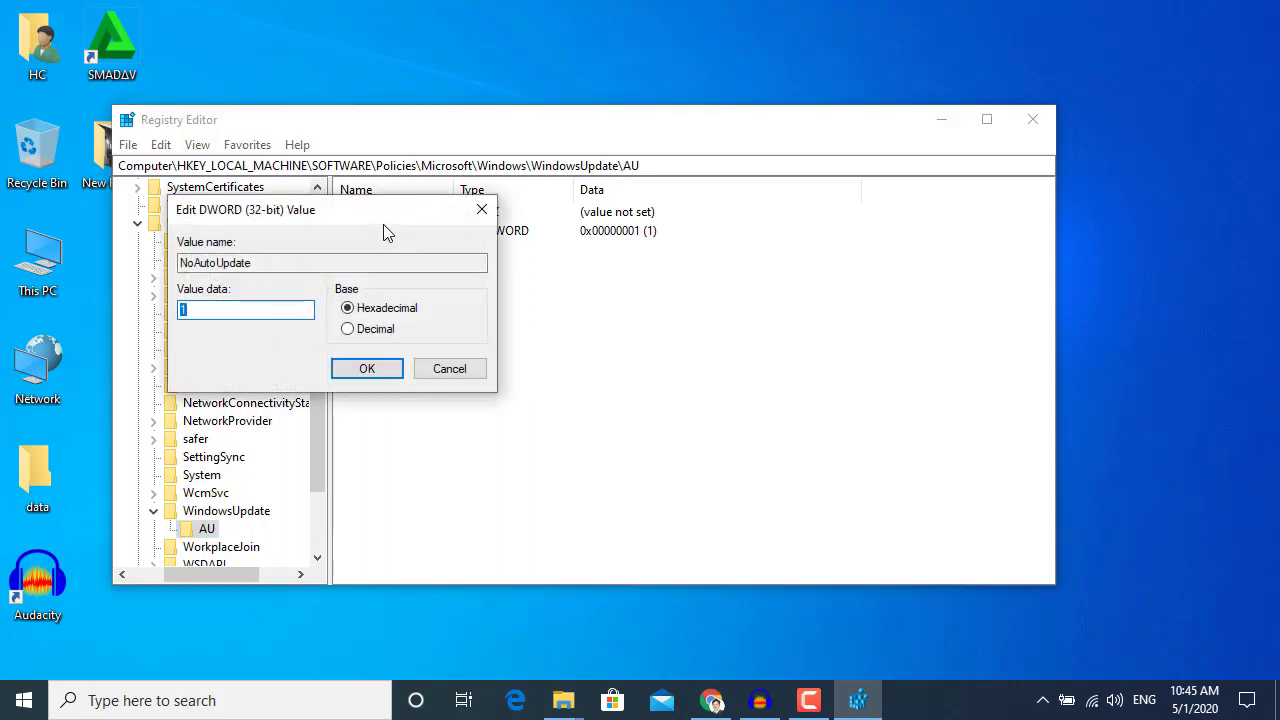
pyautogui.moveTo(362, 208); pyautogui.dragTo(542, 250)
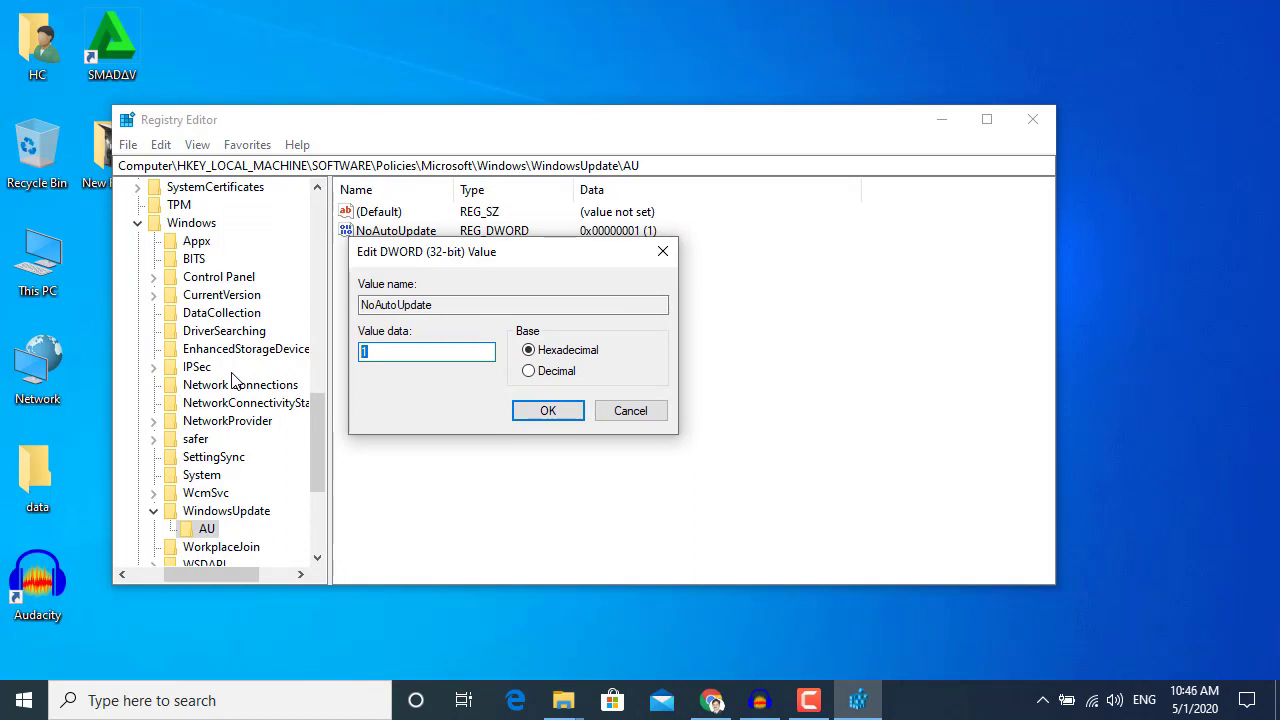
pyautogui.write('0')
pyautogui.press('Return')
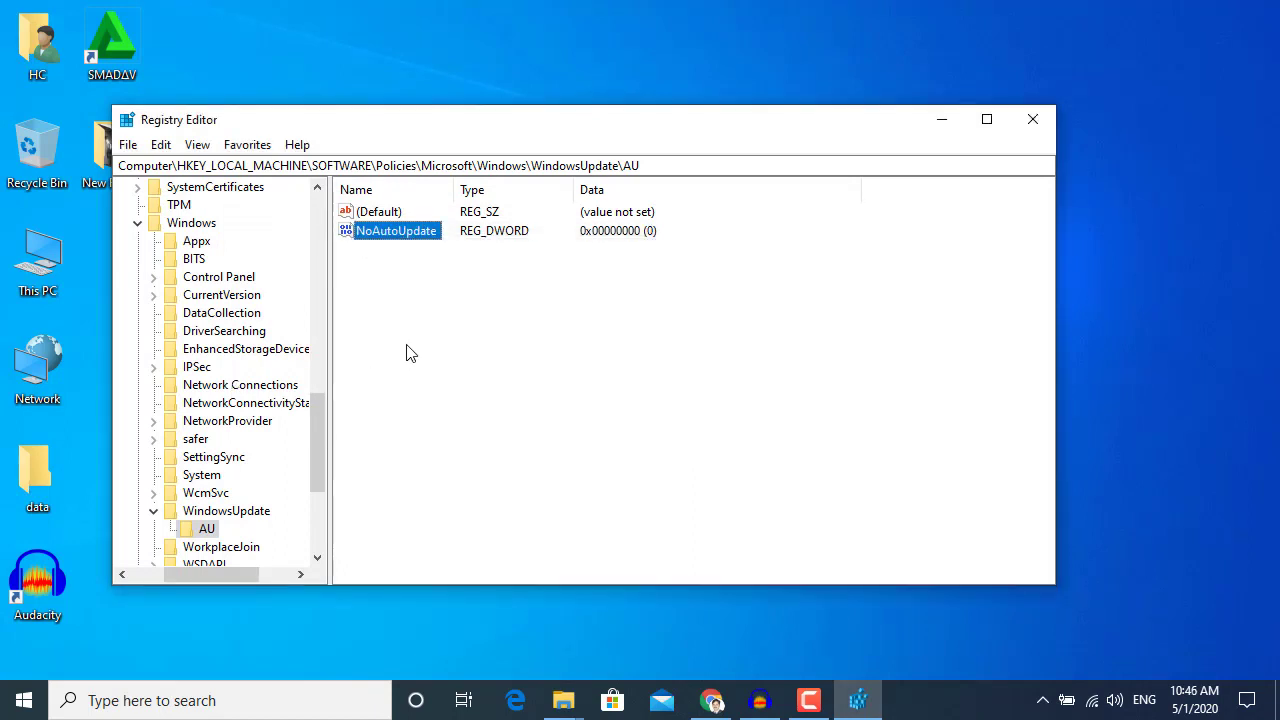
# Create a new DWORD (32-bit) value named AUOption in the AU key
pyautogui.rightClick(425, 336)
pyautogui.moveTo(443, 345)
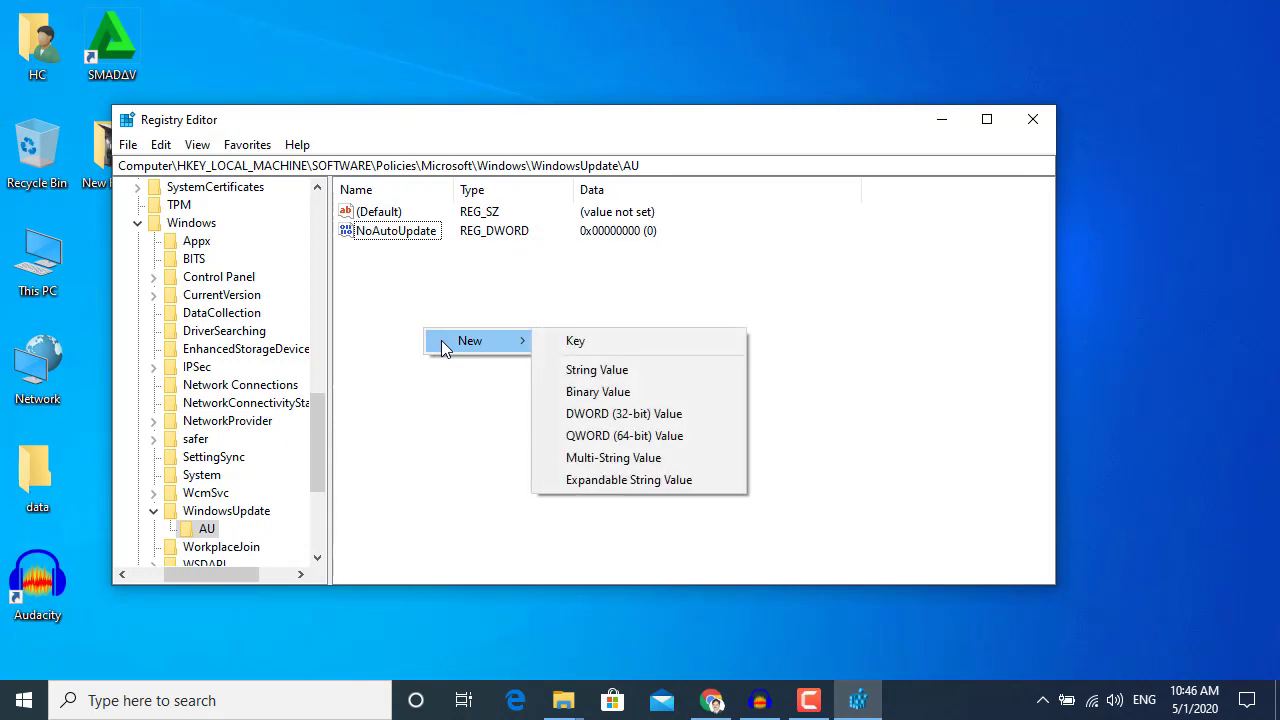
pyautogui.click(640, 414)
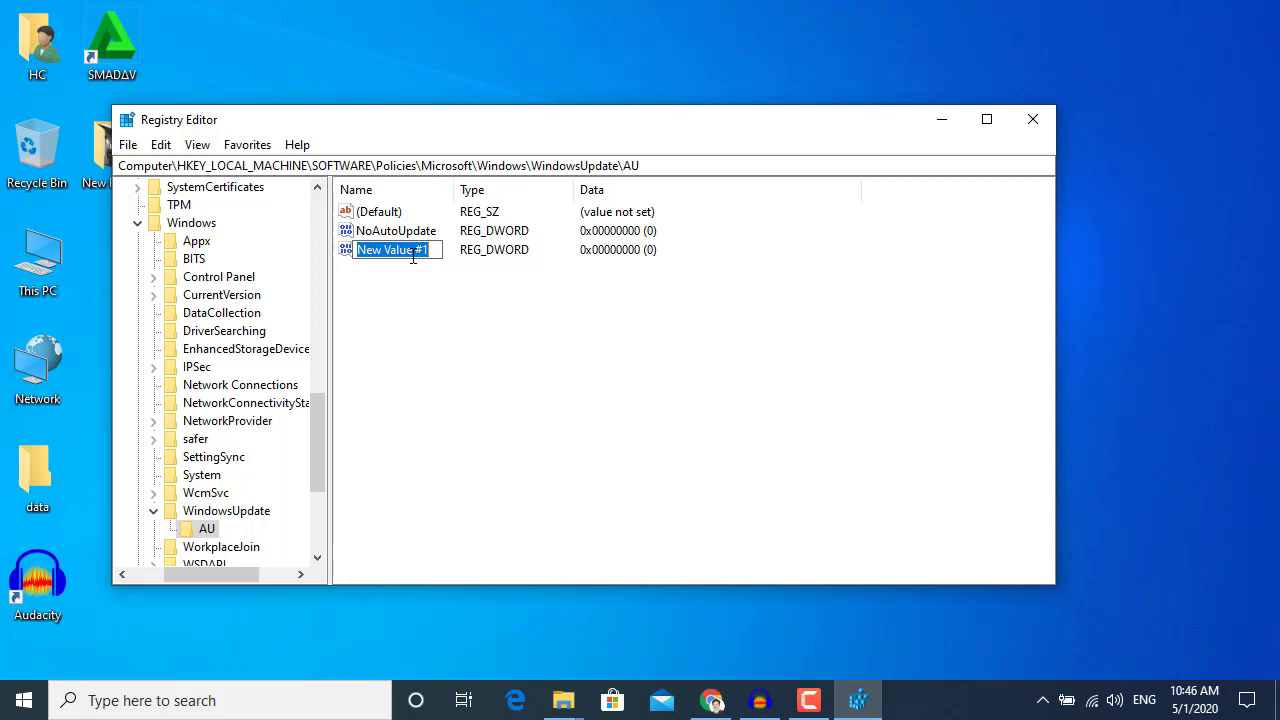
pyautogui.write('AUop')
pyautogui.press('BackSpace')
pyautogui.press('BackSpace')
pyautogui.write('Option')
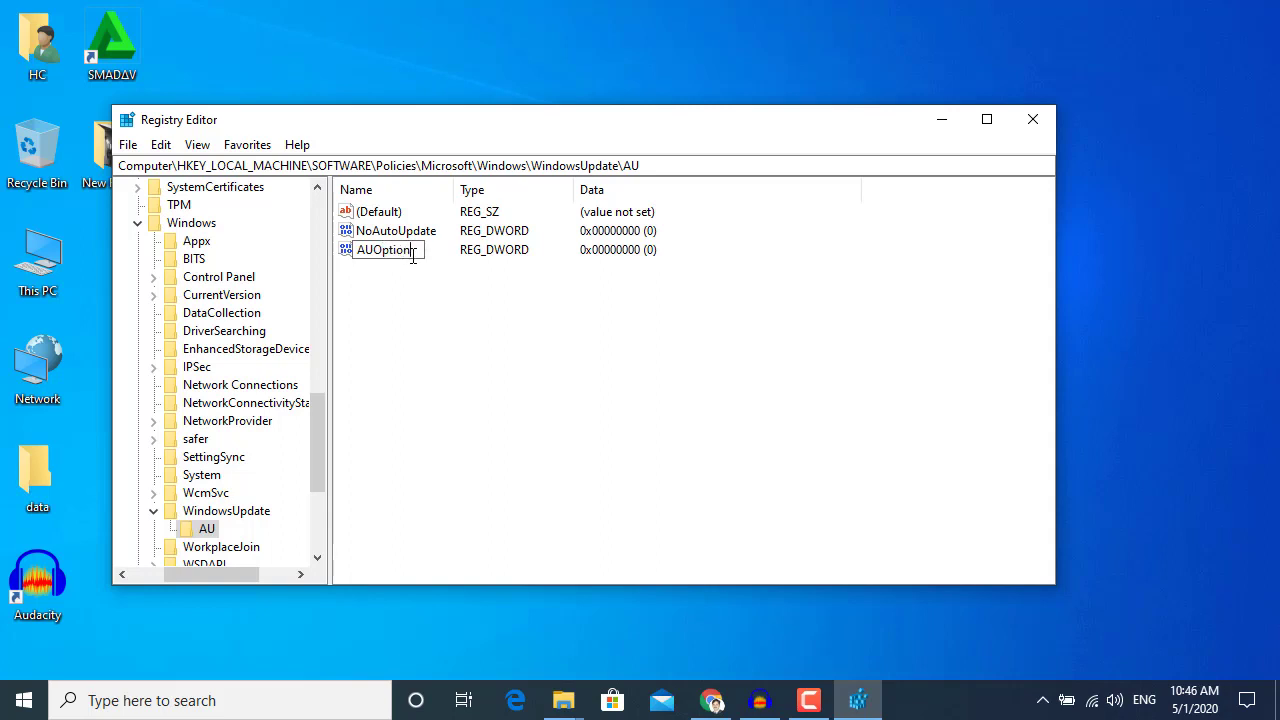
pyautogui.press('Return')
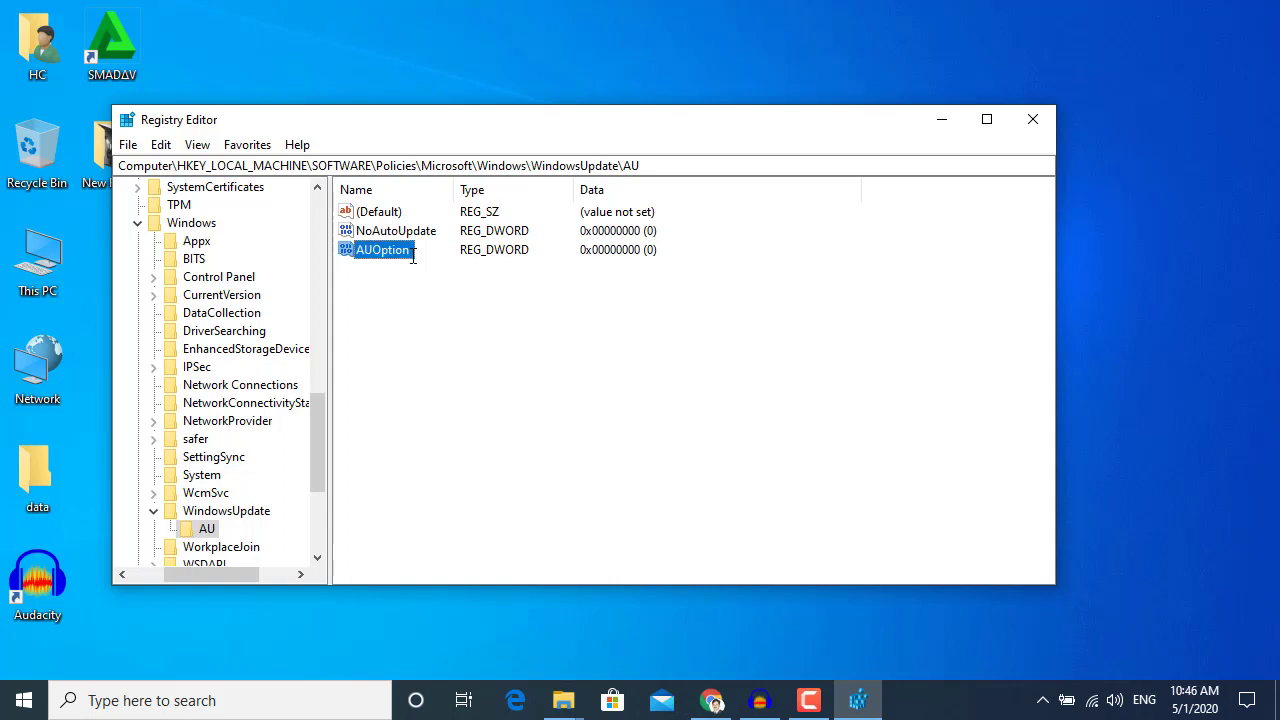
# Set the value data of AUOption to 2 and close the Registry Editor
pyautogui.doubleClick(412, 256)
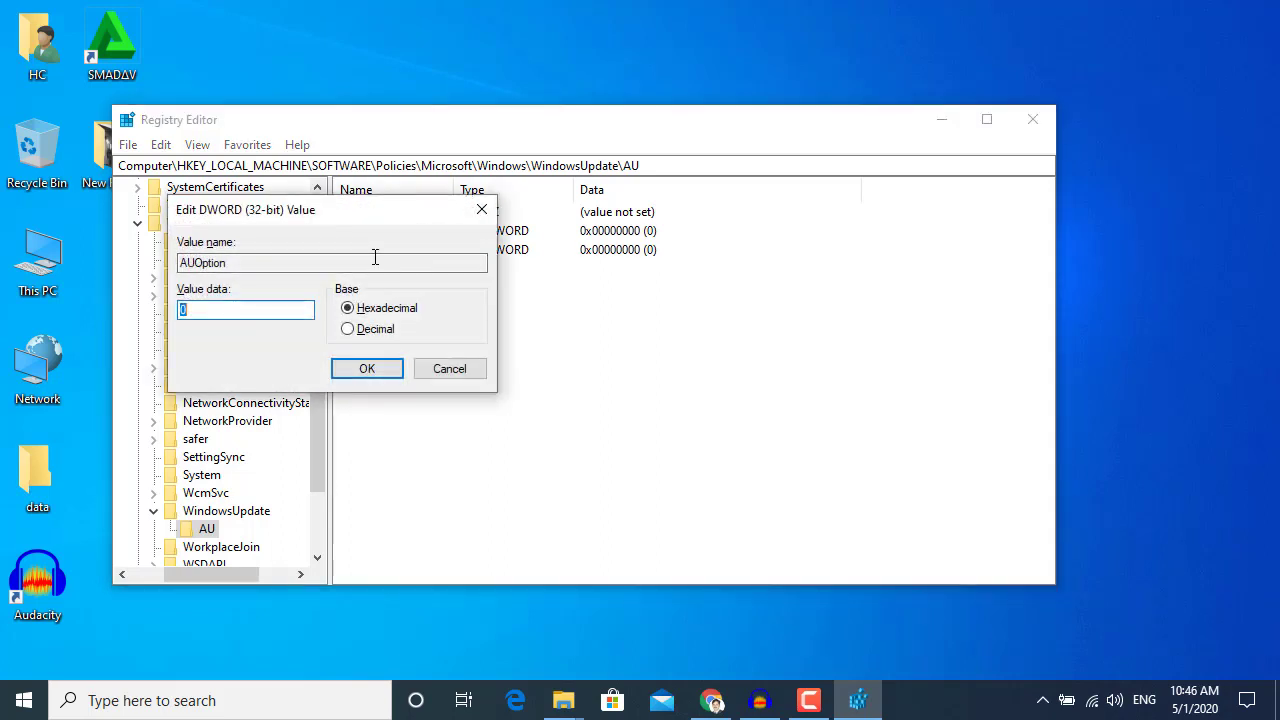
pyautogui.write('2')
pyautogui.press('Return')
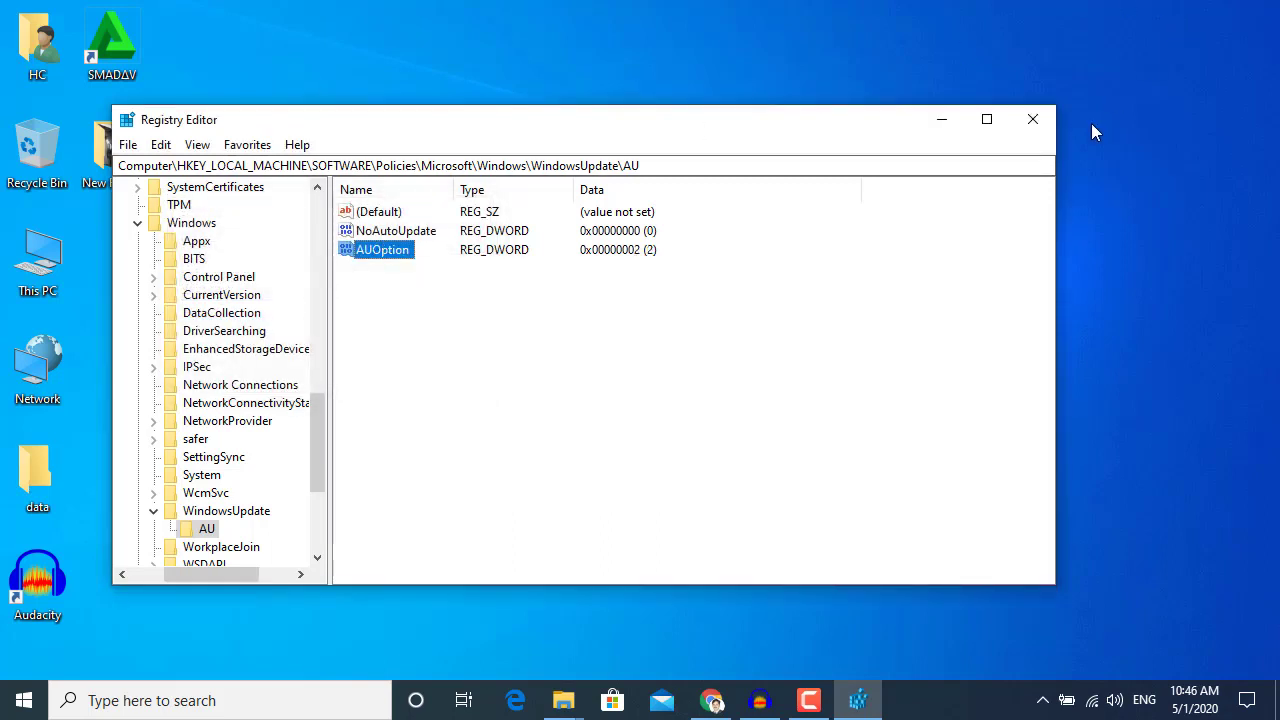
pyautogui.click(1047, 122)
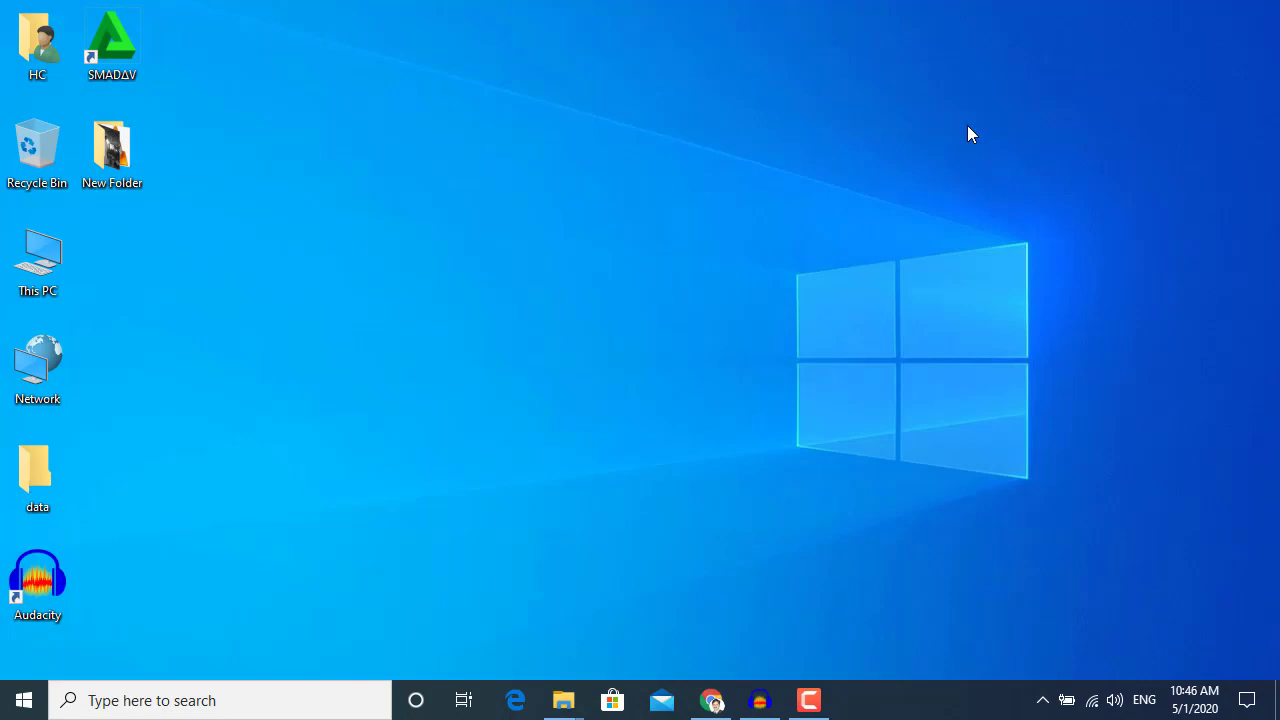